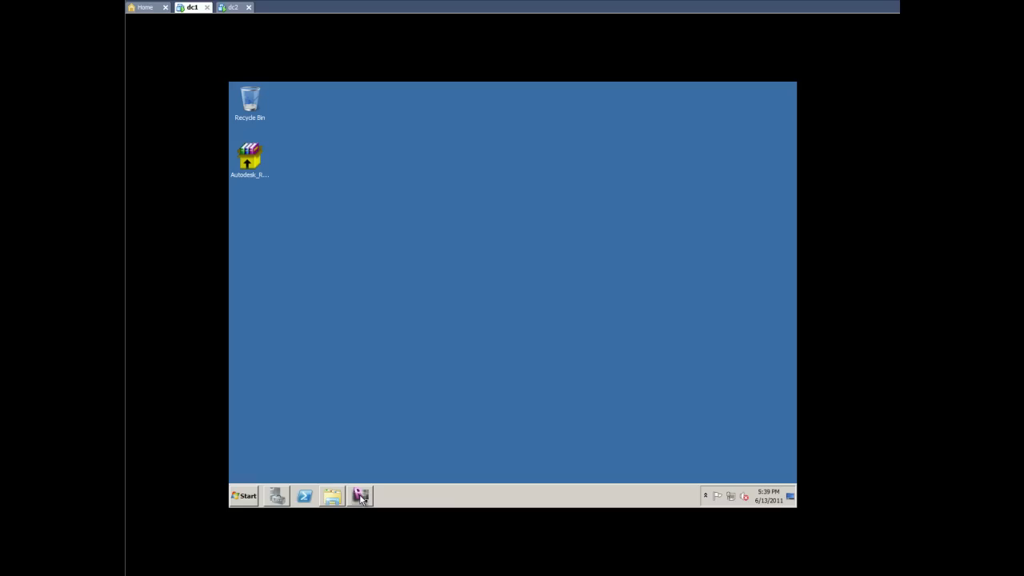
Step: Enter 'Revit Architecture 2012' as the deployment configuration name in the restored installer
click(361, 496)
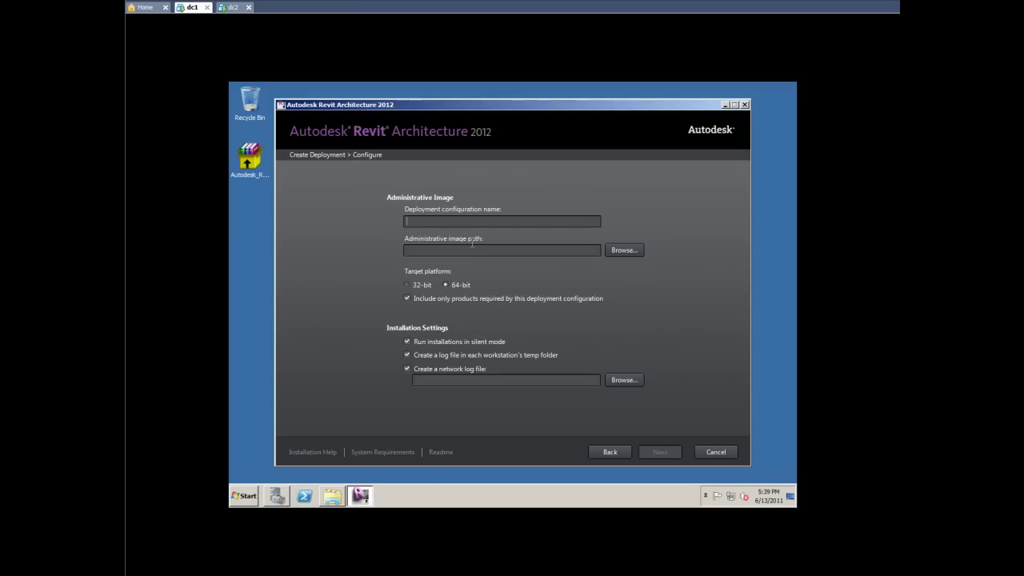
text(Revit Architecture 12012)
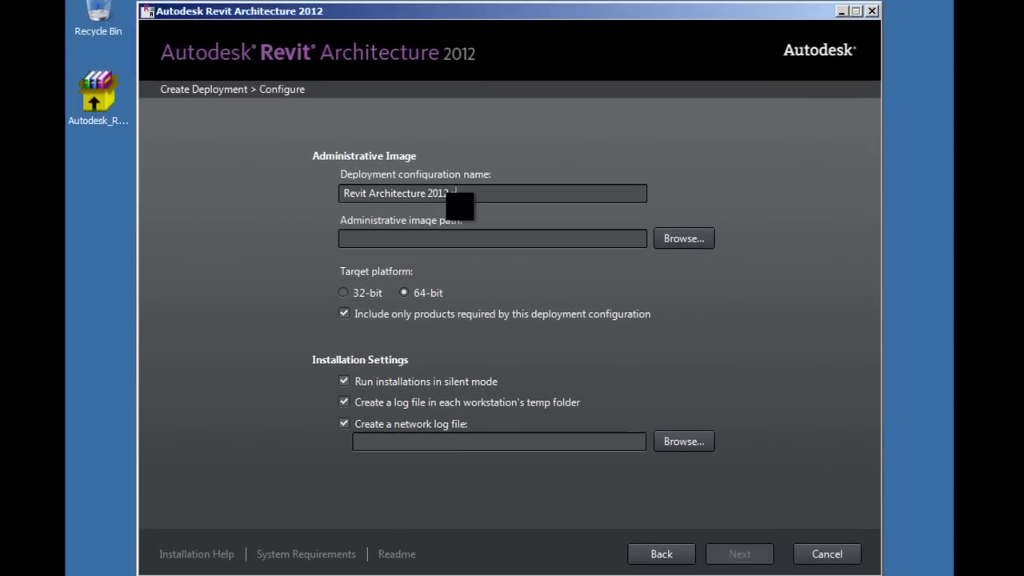
text( -64)
Step: Browse to \\thejame.com\Deployments\RevitArchitecture2012-x64 and select its full address path
click(242, 568)
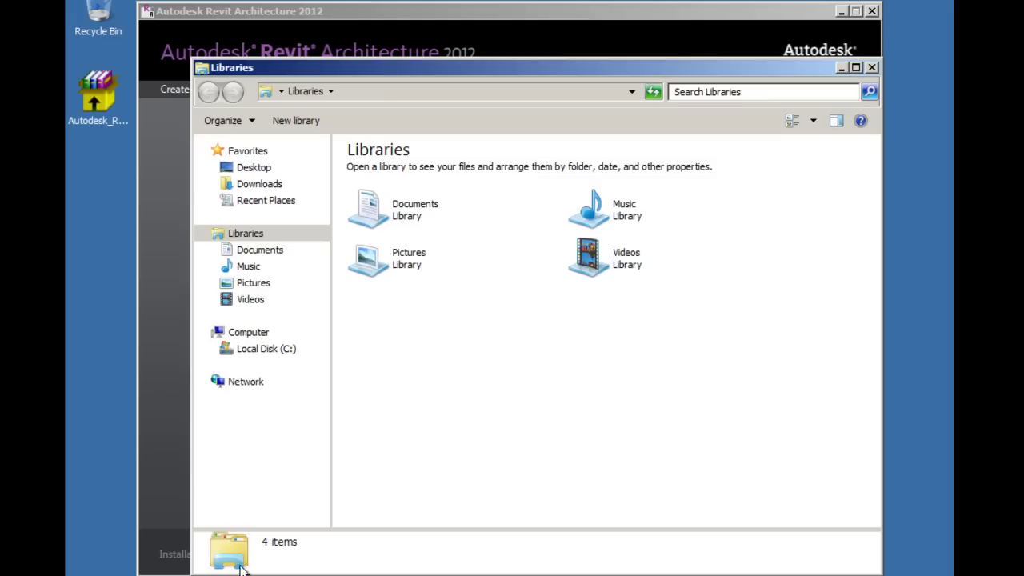
click(381, 94)
text(\thejame)
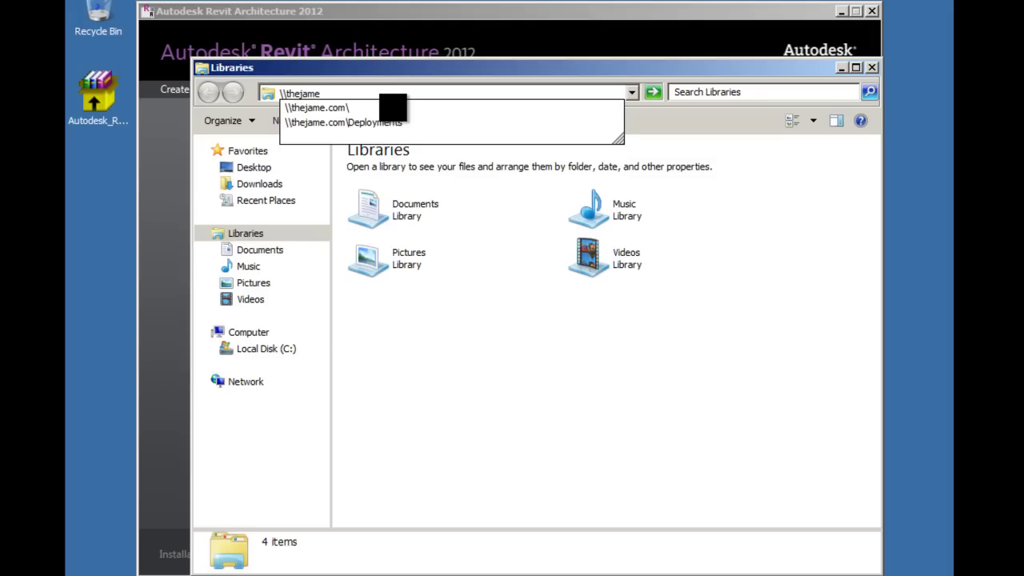
key(Down)
key(Down)
key(Return)
double_click(405, 171)
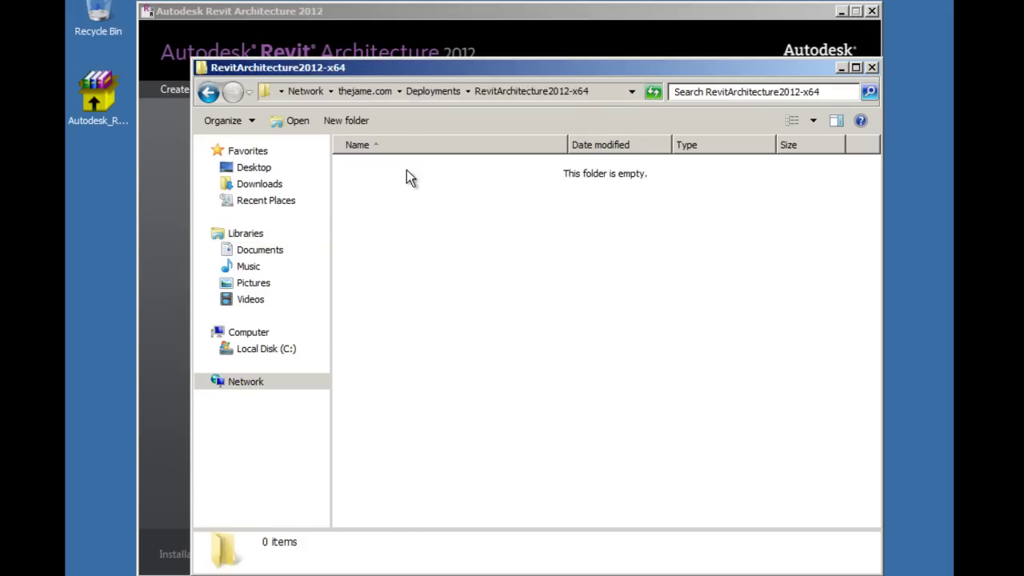
click(608, 95)
key(ctrl+c)
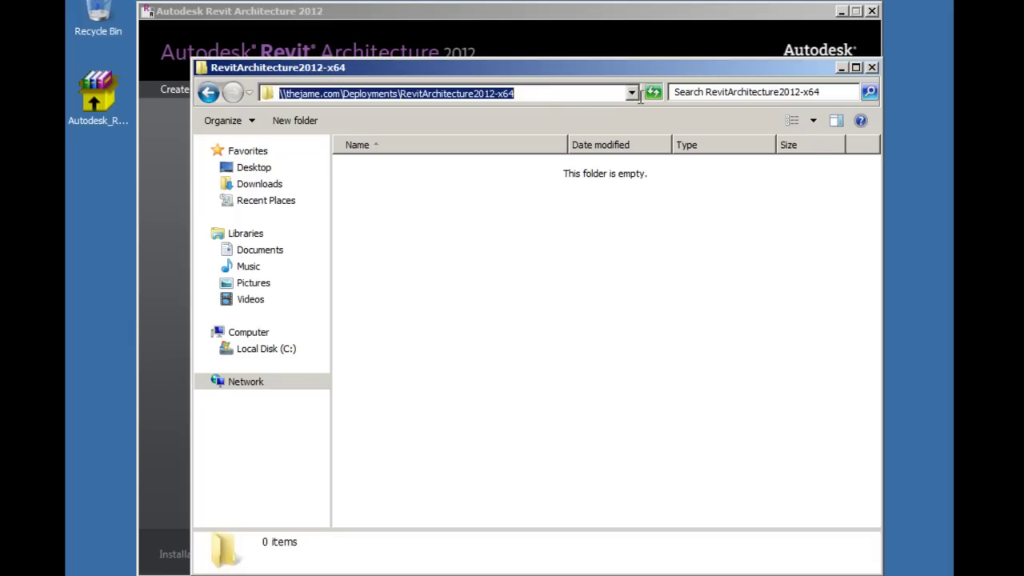
Step: Paste the share path as the administrative image location, auto-fill the network log path, and continue
click(844, 68)
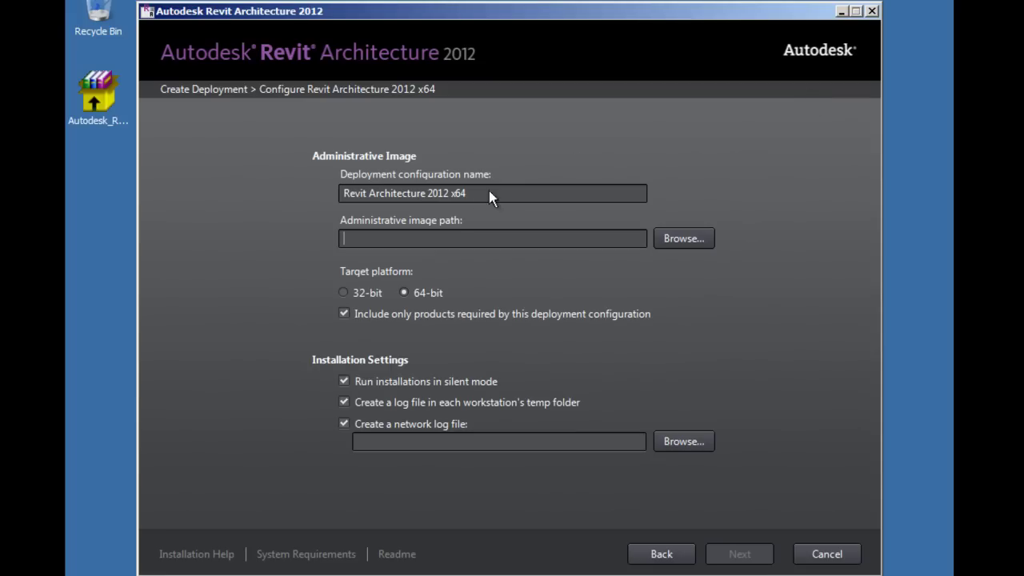
click(443, 231)
key(ctrl+v)
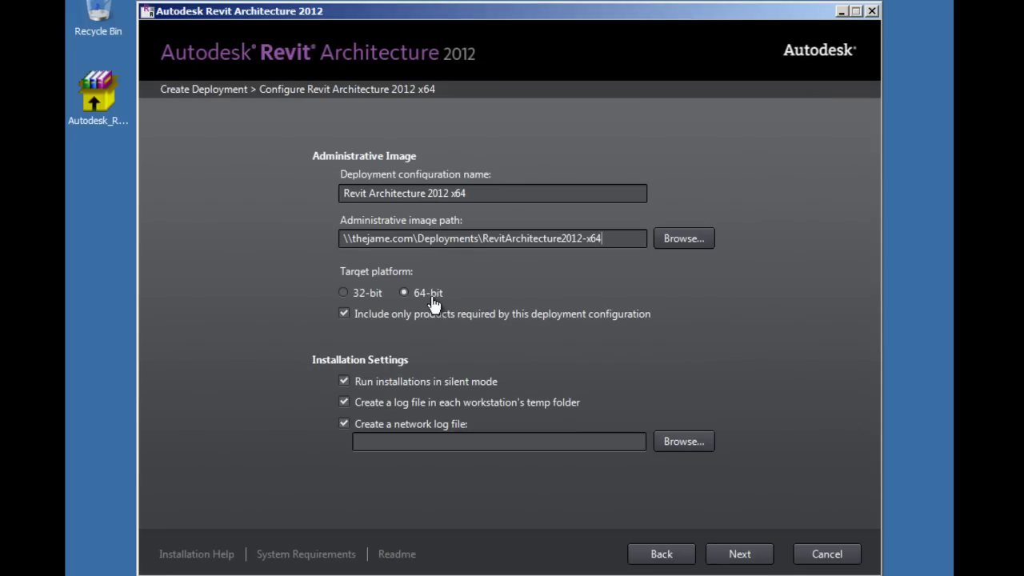
click(449, 440)
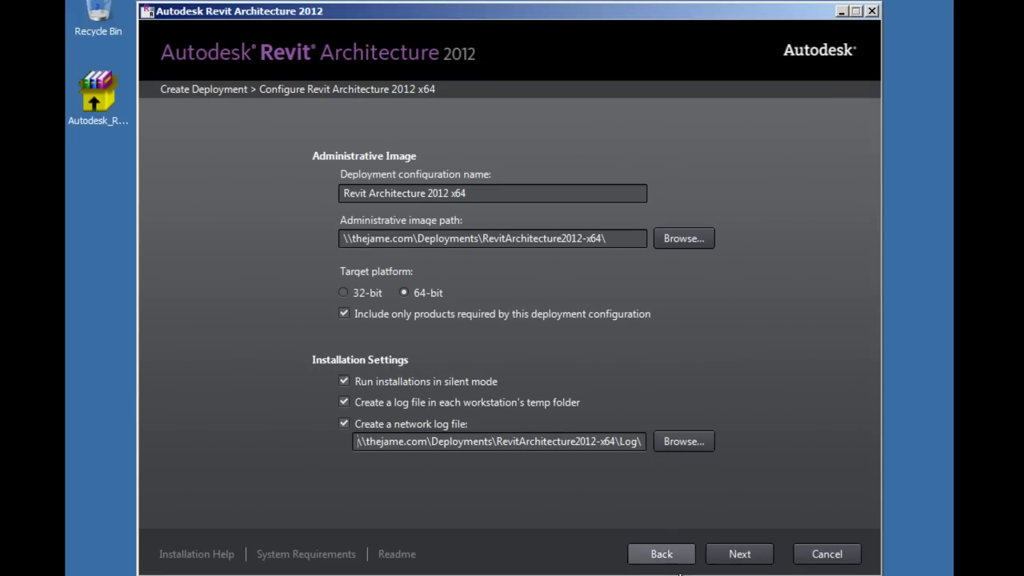
click(738, 554)
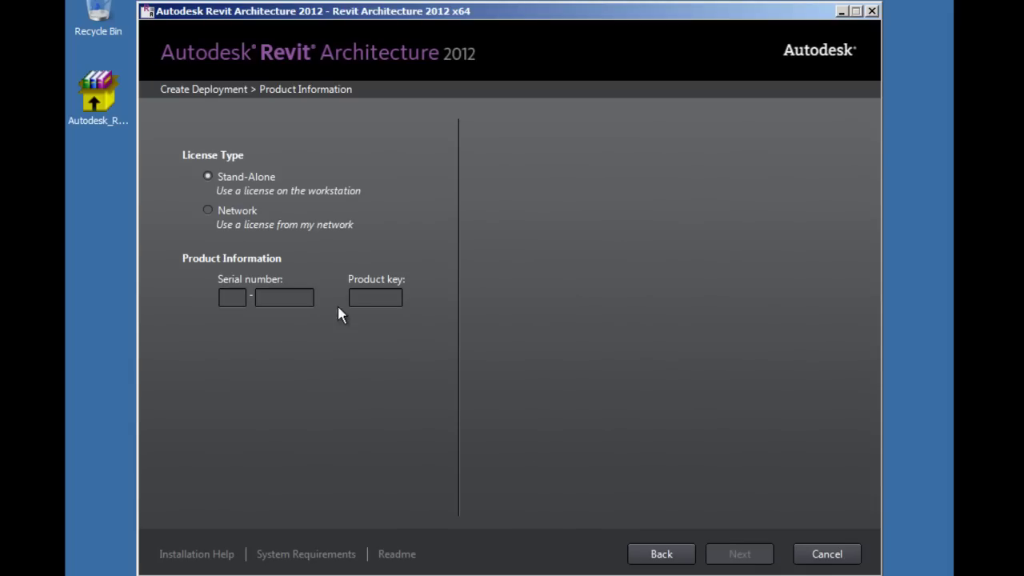
Step: Select the Network license type and begin entering the serial number
click(232, 211)
click(232, 297)
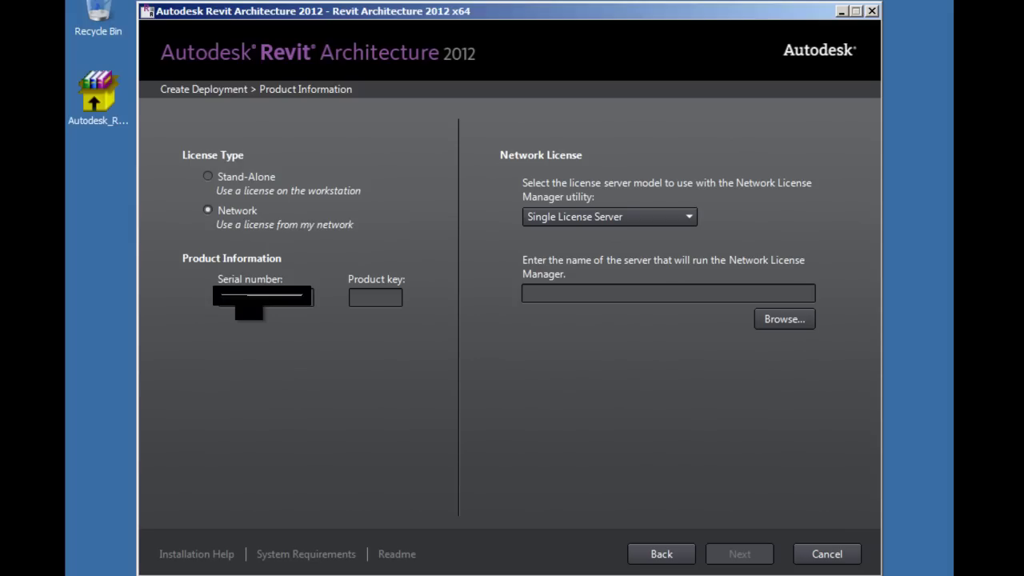
text(241D1)
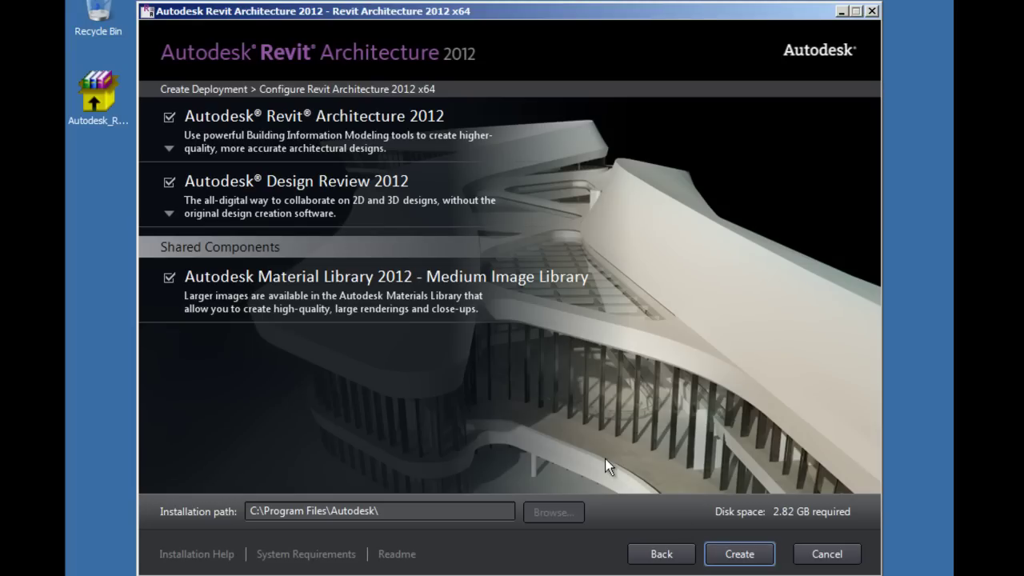
Step: Open Revit's configuration, review the US Imperial and US Metric content packs, and cancel adding extra content
click(191, 152)
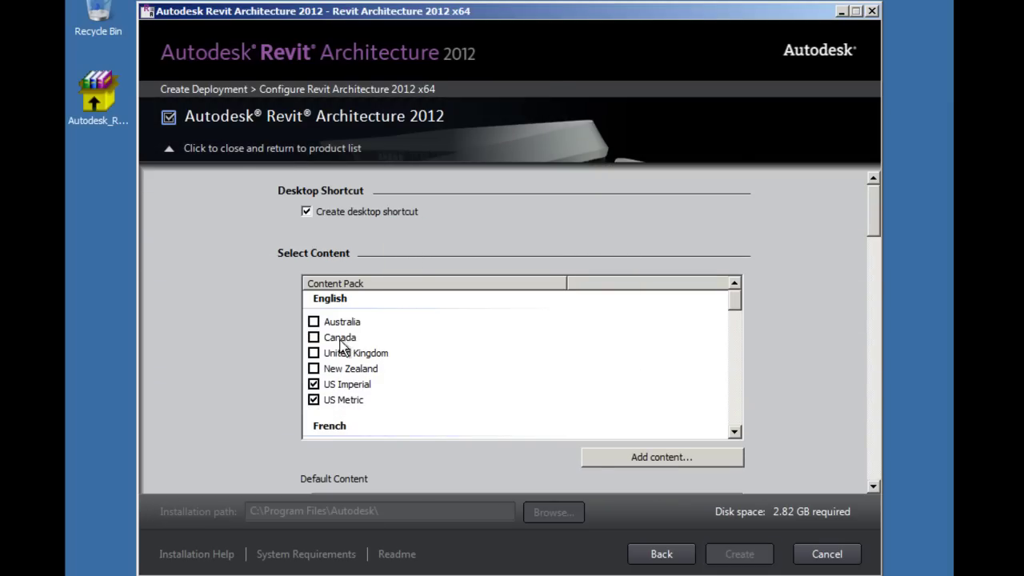
click(344, 388)
click(348, 402)
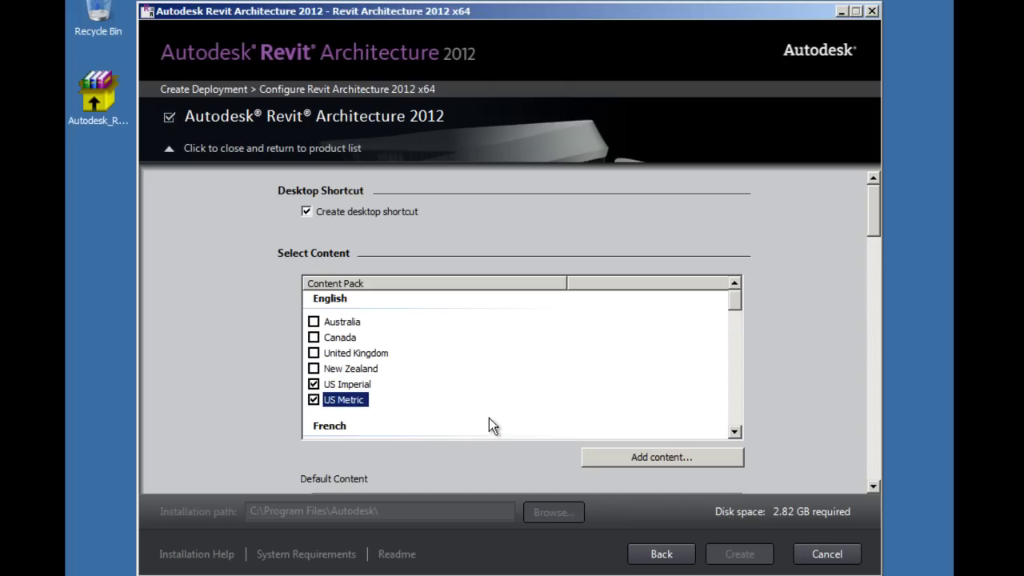
click(701, 457)
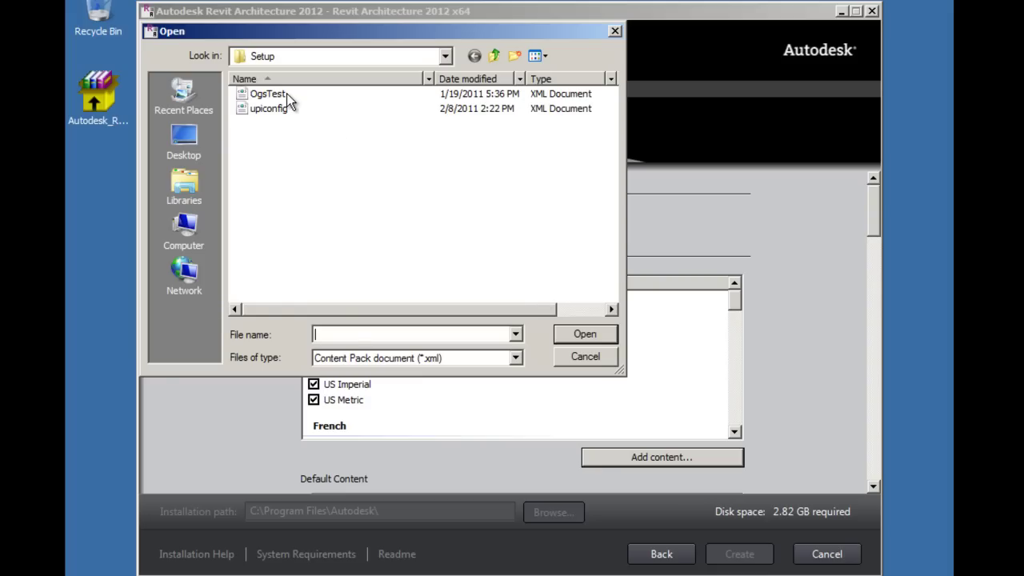
click(600, 360)
Step: Keep English - US Imperial as default content and Architectural as the discipline
drag(874, 231, 866, 279)
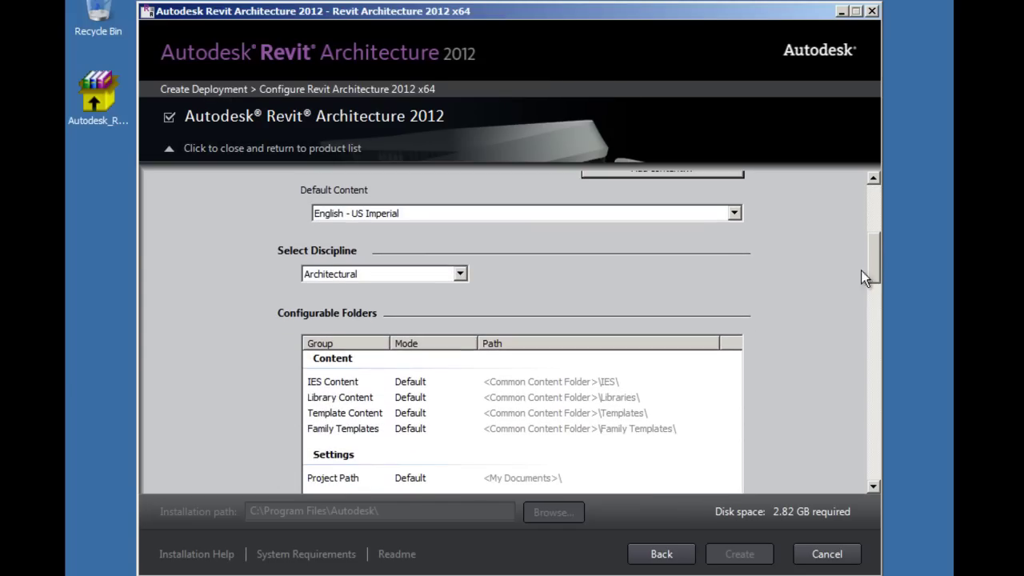
click(733, 214)
click(460, 273)
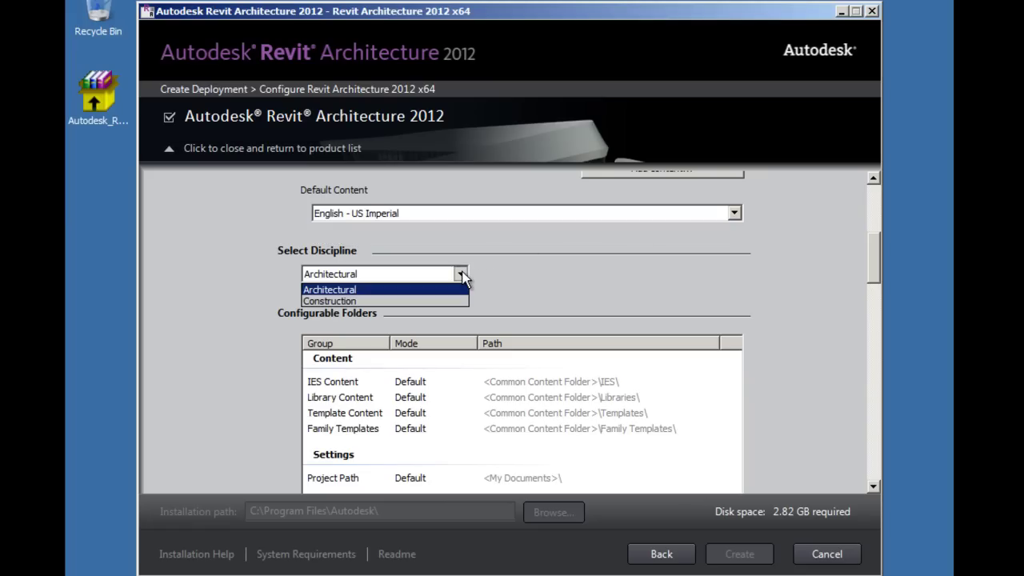
click(376, 286)
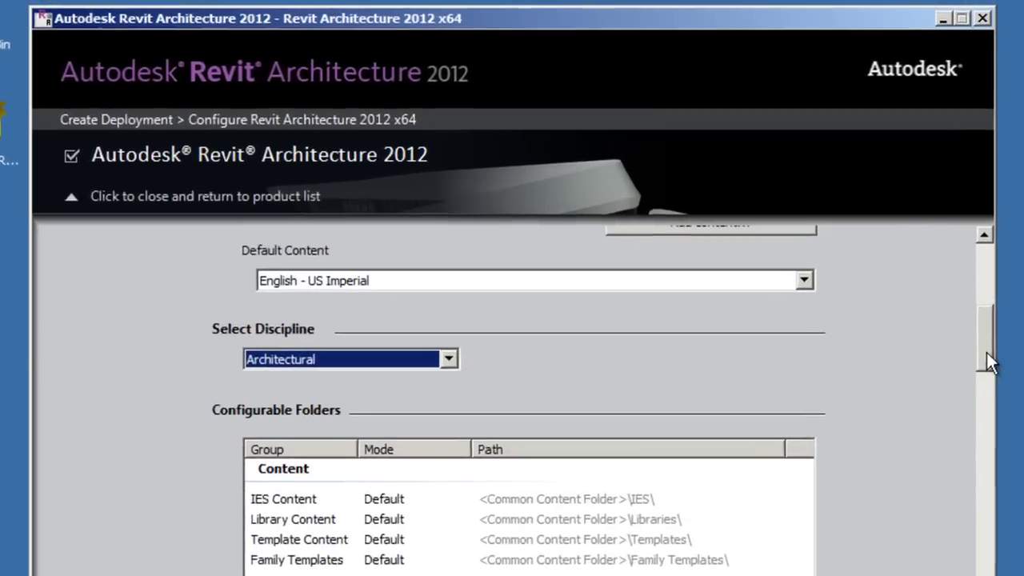
Step: Set IES Content to Shared with its path at the deployment's Content\IES folder
drag(874, 280, 875, 289)
drag(1011, 400, 1008, 407)
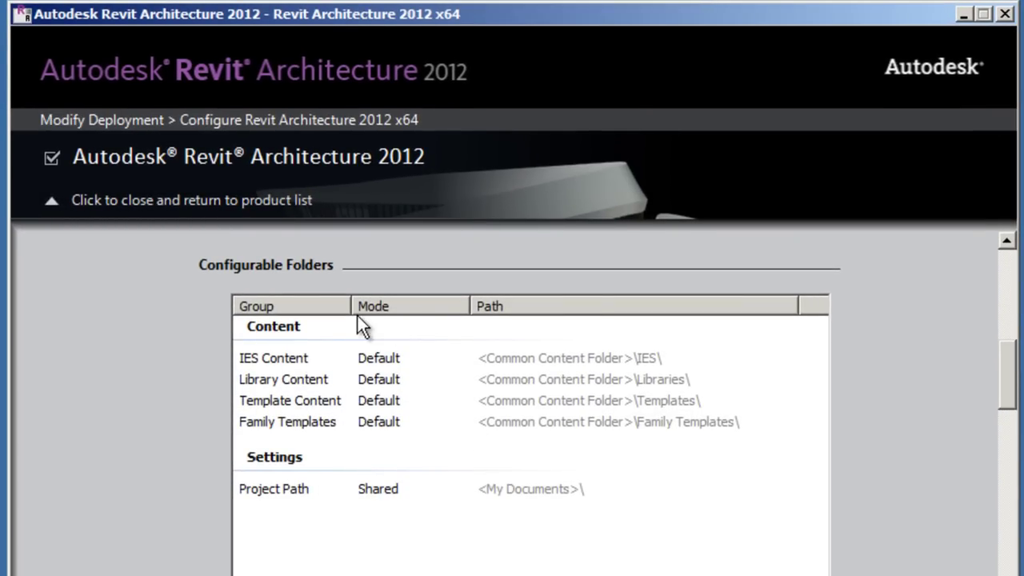
click(382, 360)
click(384, 358)
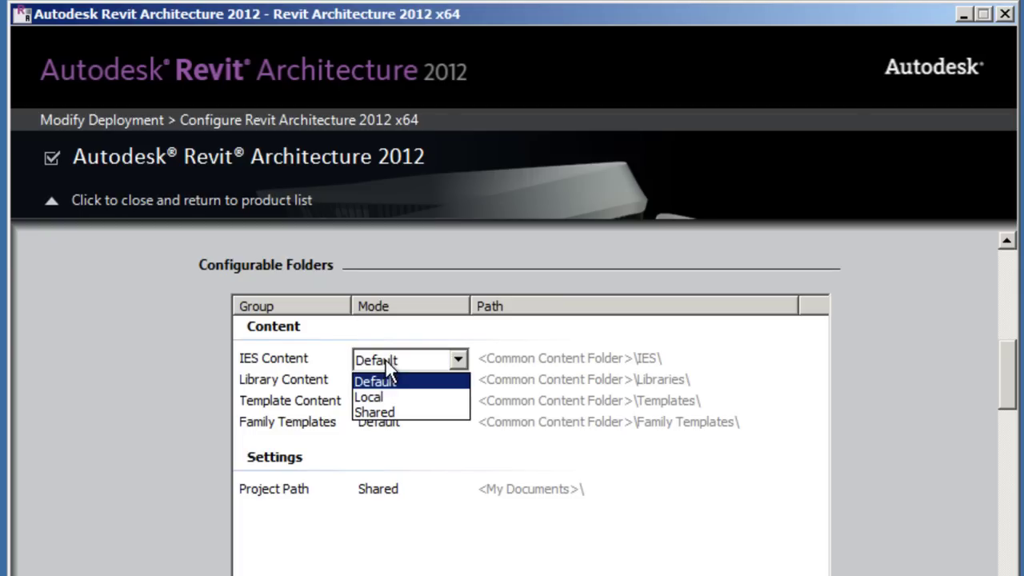
click(378, 411)
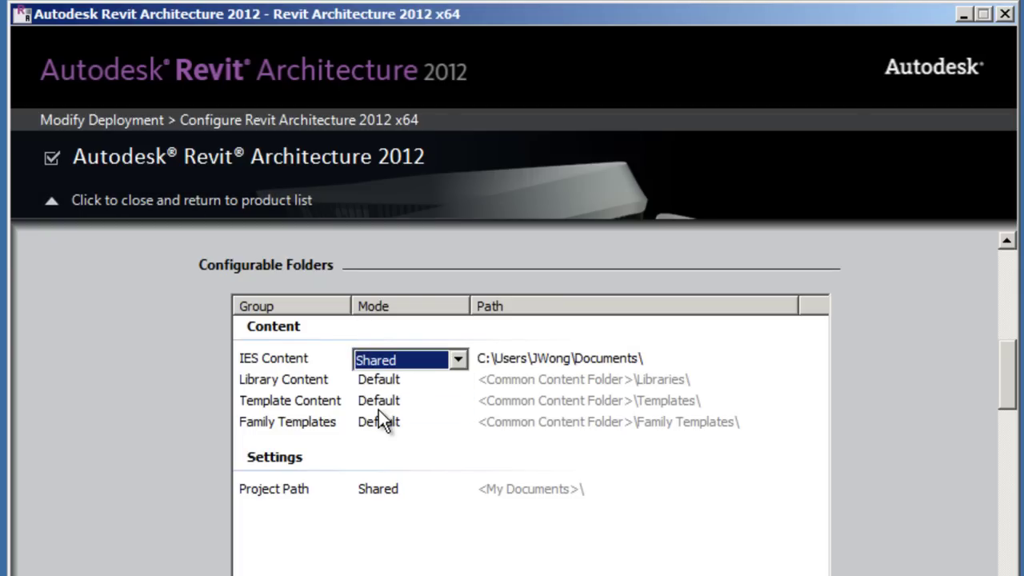
click(528, 366)
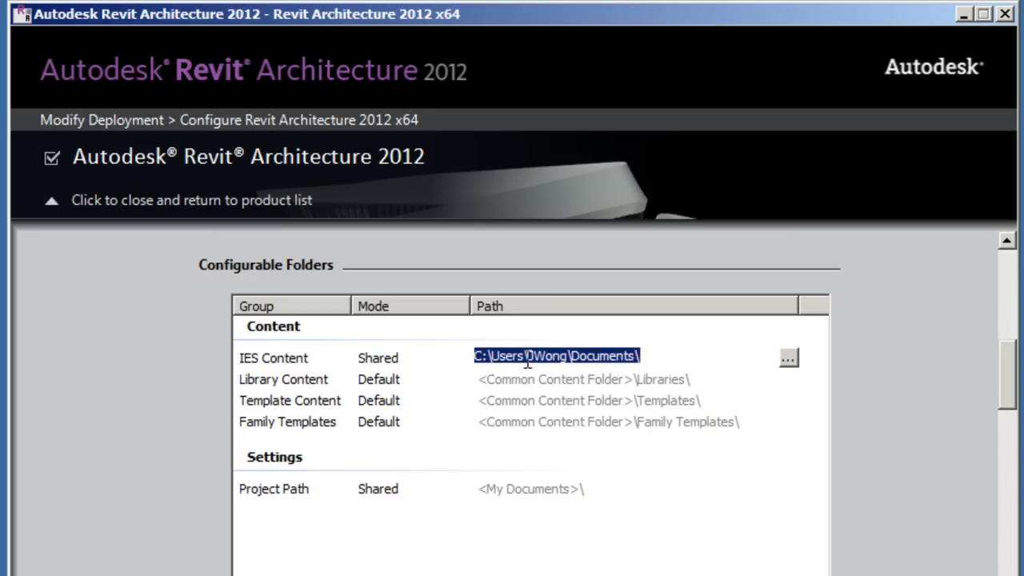
double_click(526, 361)
click(600, 357)
drag(640, 357, 480, 357)
key(ctrl+v)
text(IES)
key(Return)
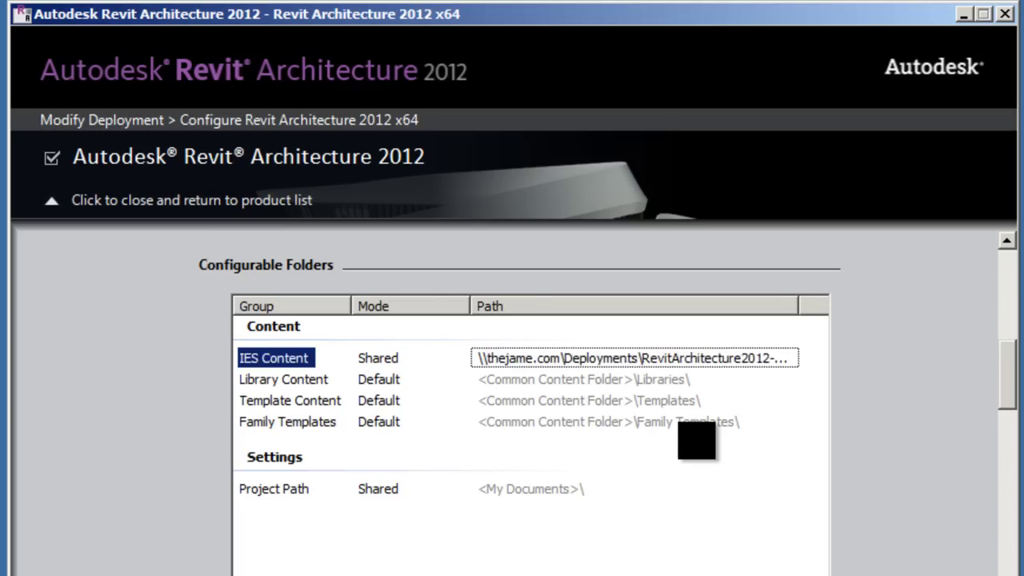
Step: Set Library Content to Shared with its path at the deployment's Content\Library folder
click(388, 384)
click(387, 383)
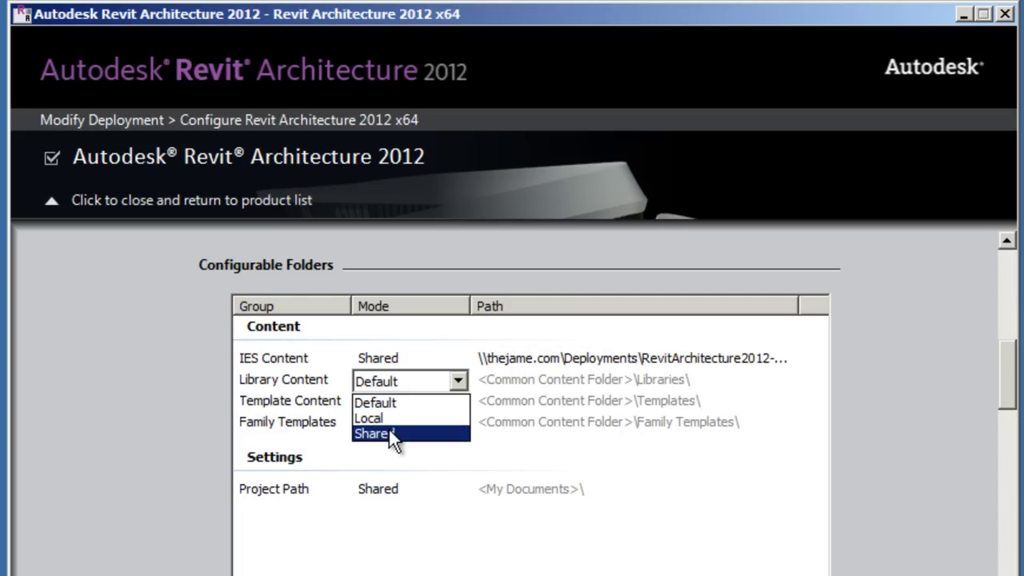
click(389, 431)
click(565, 381)
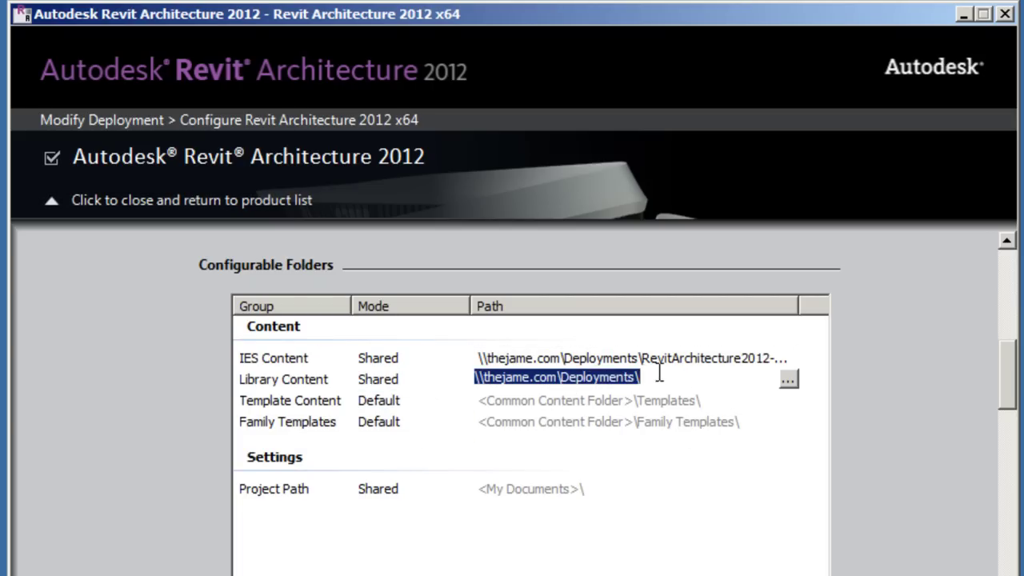
drag(658, 377, 429, 377)
key(ctrl+v)
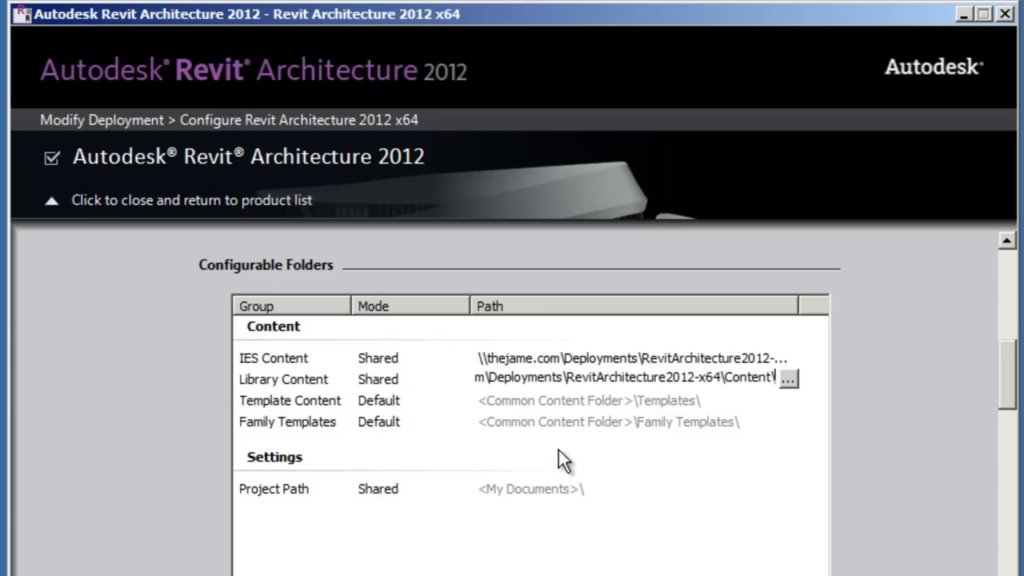
text(Library)
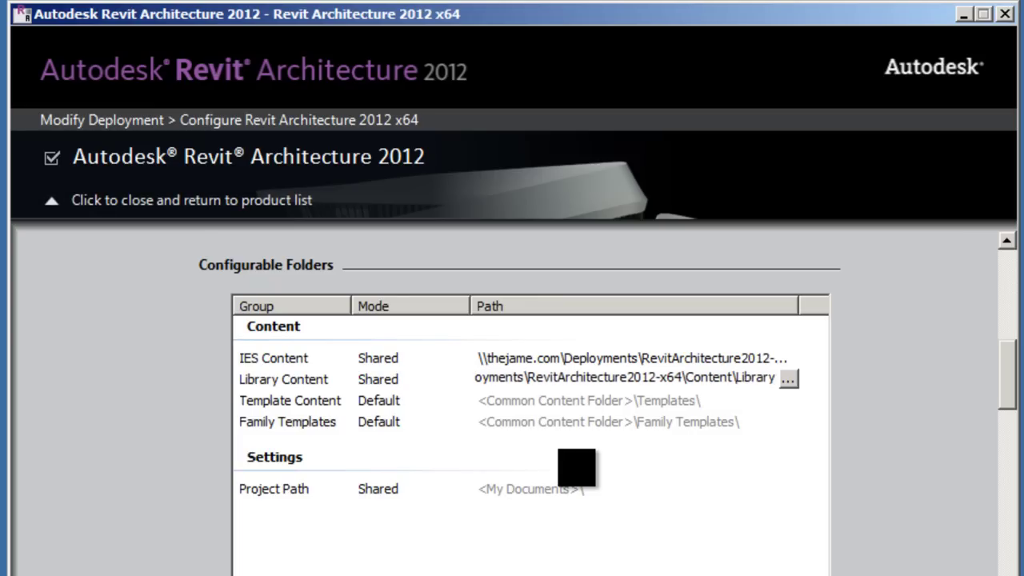
key(Return)
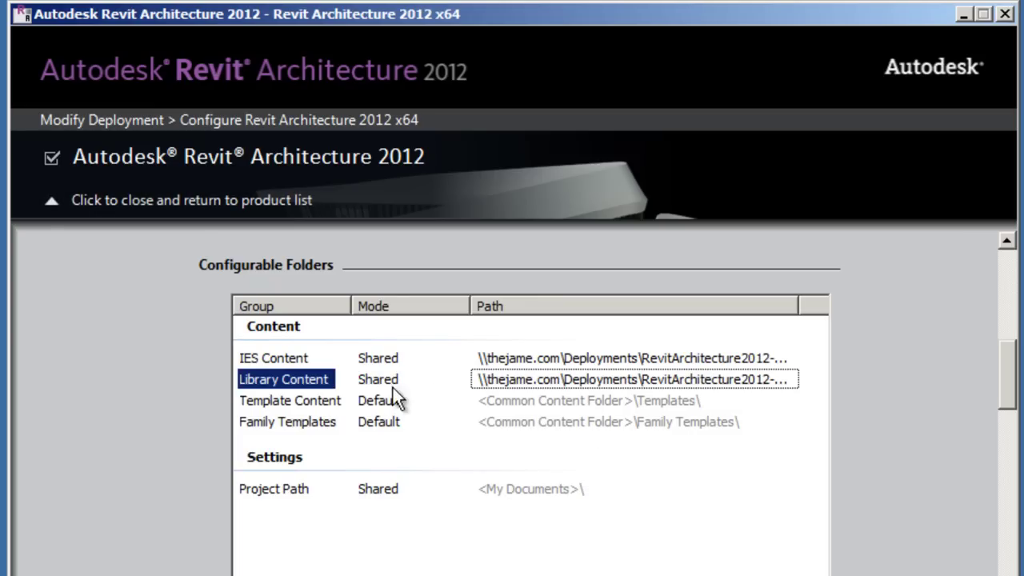
Step: Set Template Content to Shared with its path at the deployment's Content\Templates folder
click(371, 401)
click(361, 402)
click(387, 453)
click(515, 402)
text(\\thejame.com\Deployments\RevitArchitecture2012-x64\Content\)
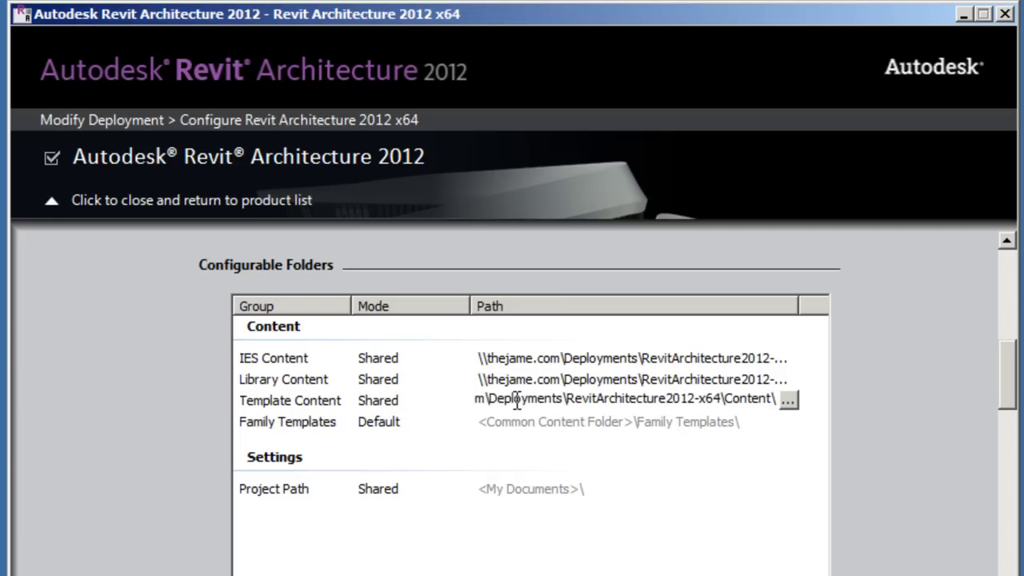
text(Templates\)
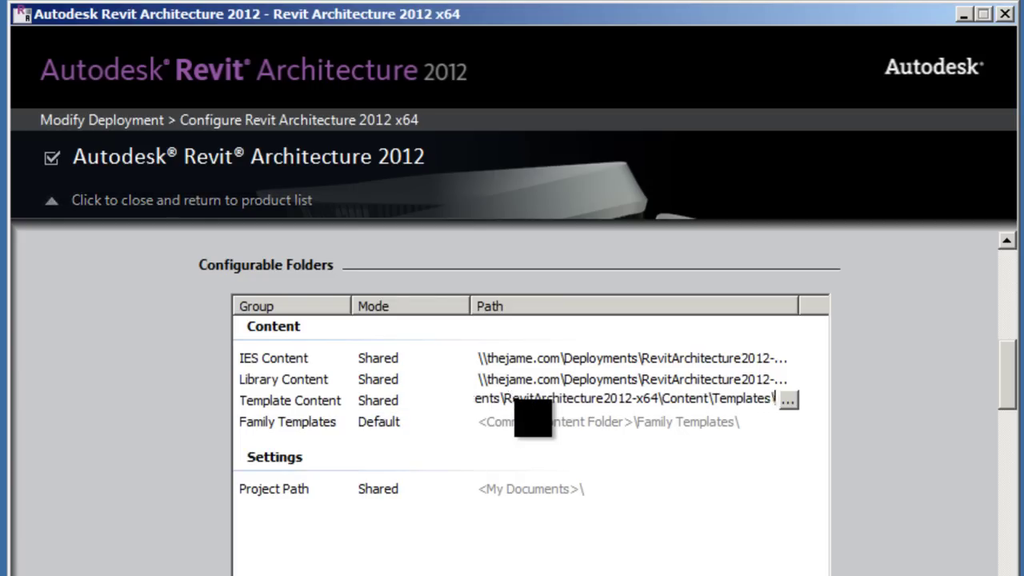
key(Return)
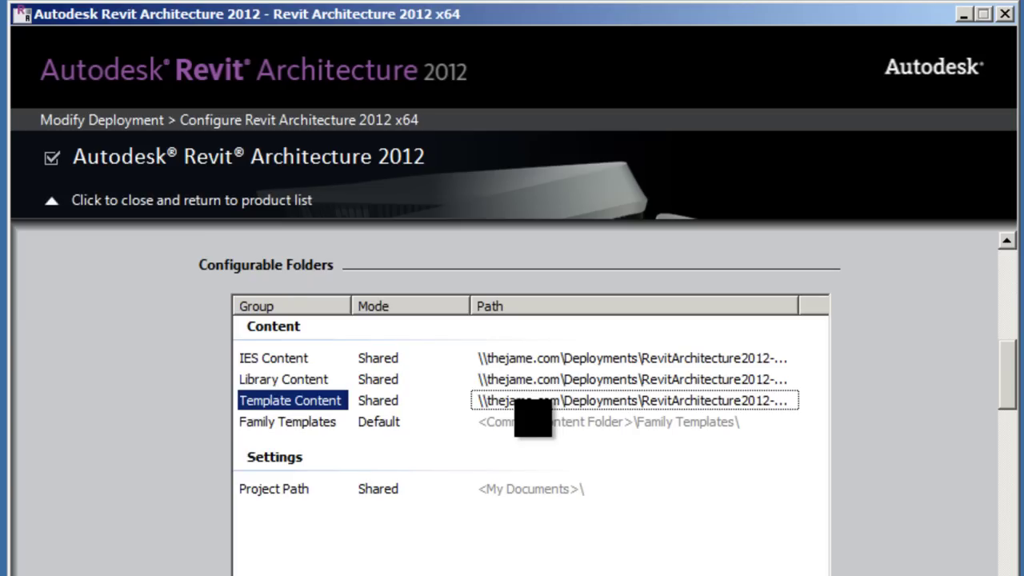
Step: Set Family Templates to Shared with its path at the deployment's Content\Family Templates\ folder
click(519, 424)
click(399, 426)
click(399, 427)
click(395, 474)
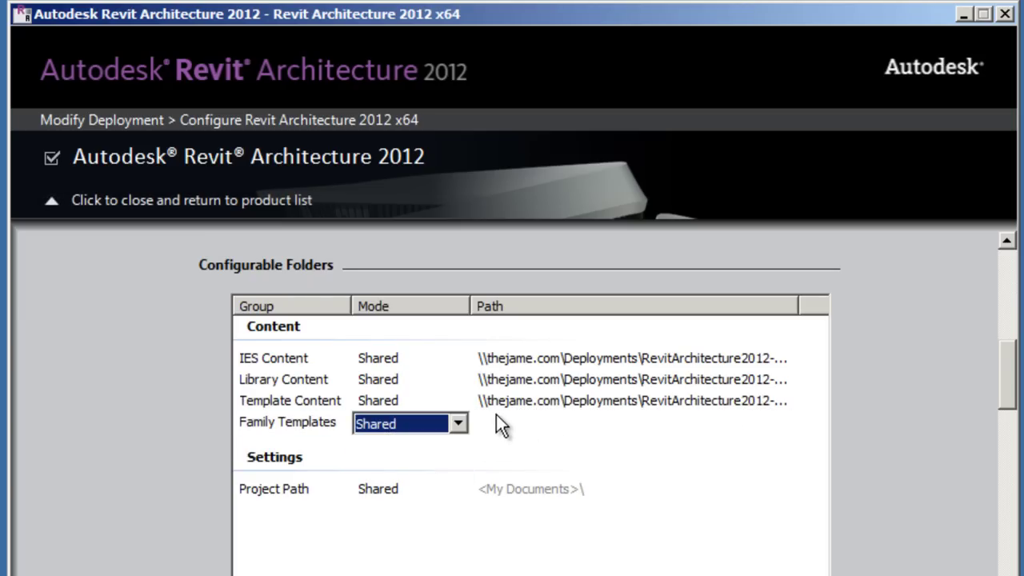
click(501, 424)
text(\\thejame.com\Deployments\RevitArchitecture2012-x64\Content\)
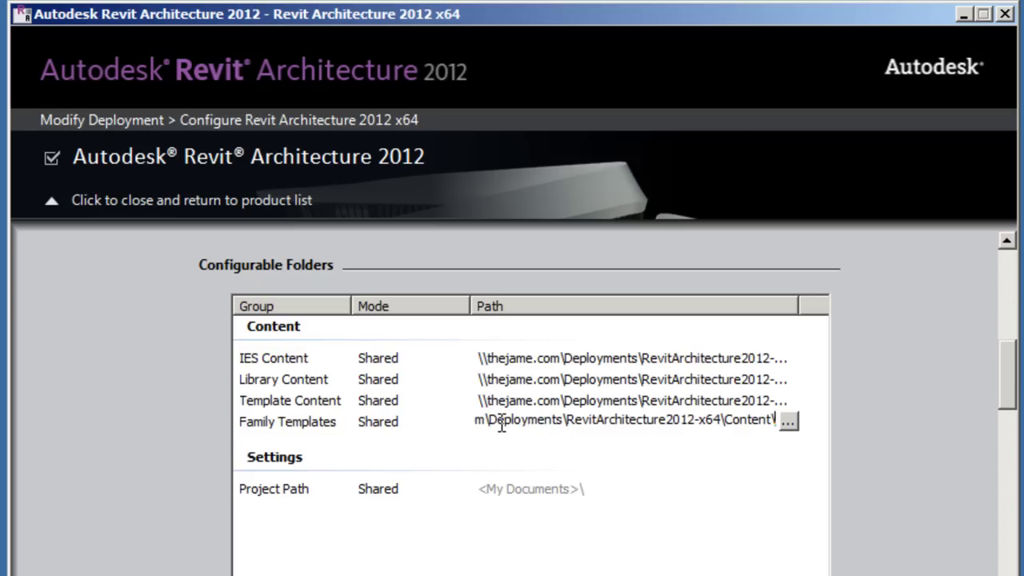
text(Family T)
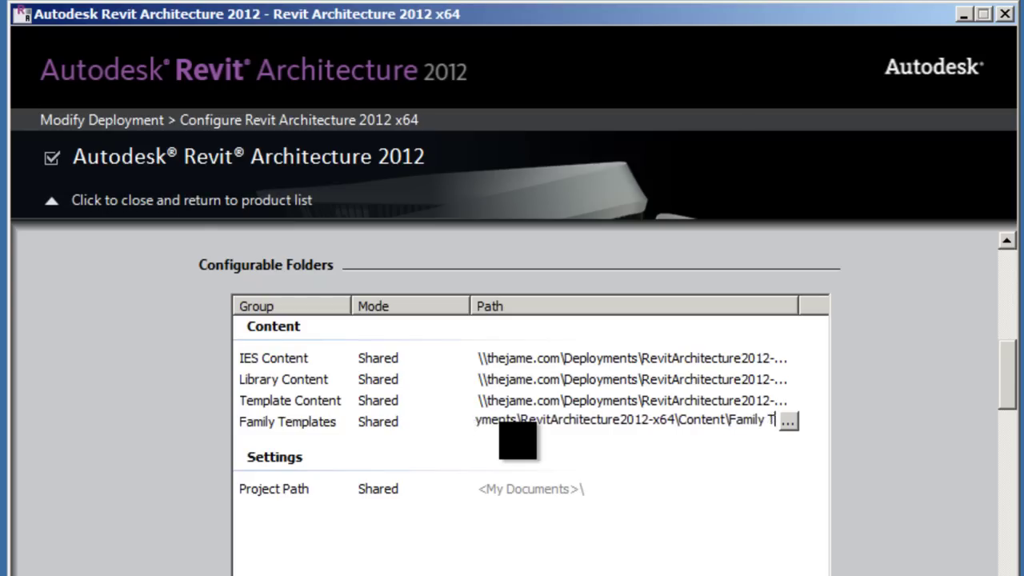
text(emplates\)
key(Return)
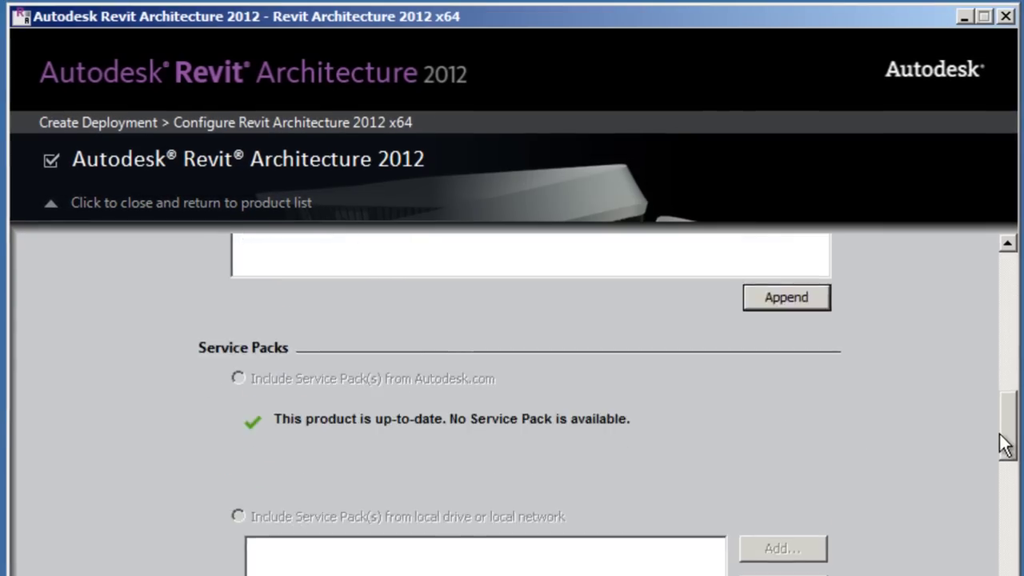
Step: Connect Revit to local server rs1, return to the product list, and accept the validation warning
scroll(996, 435, down, 3)
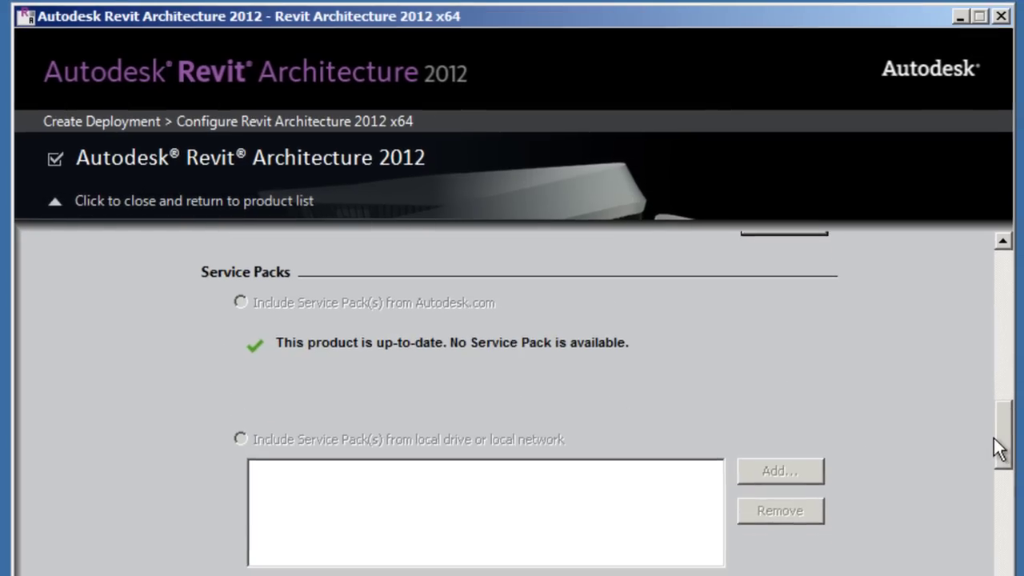
scroll(966, 436, down, 5)
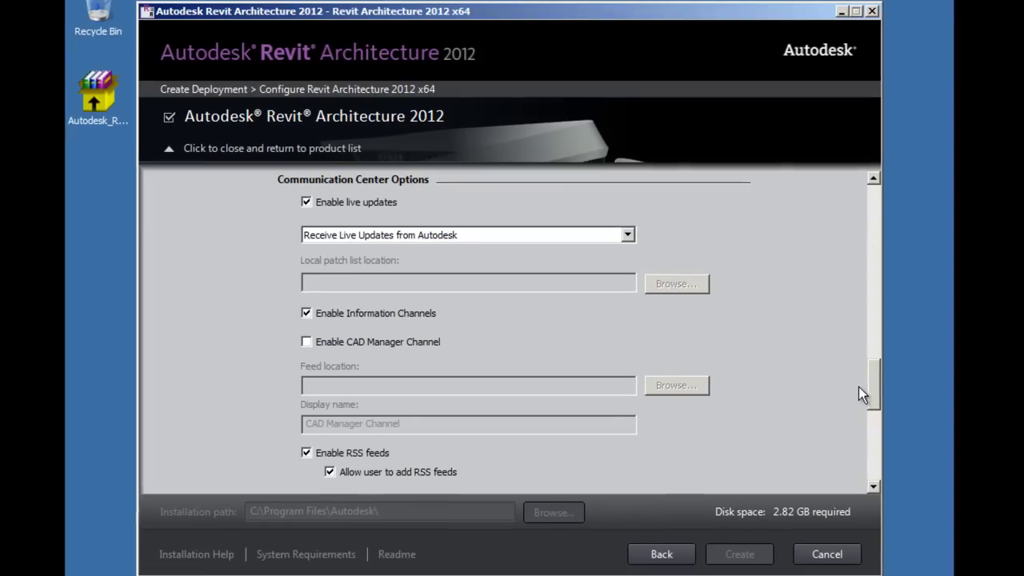
scroll(858, 386, down, 4)
scroll(855, 419, down, 3)
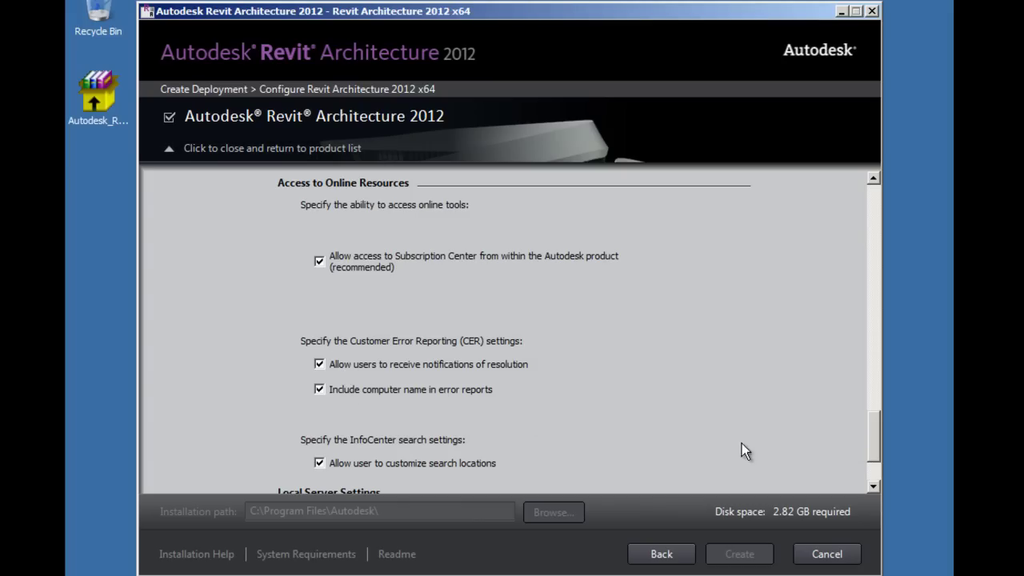
drag(874, 425, 875, 452)
click(402, 427)
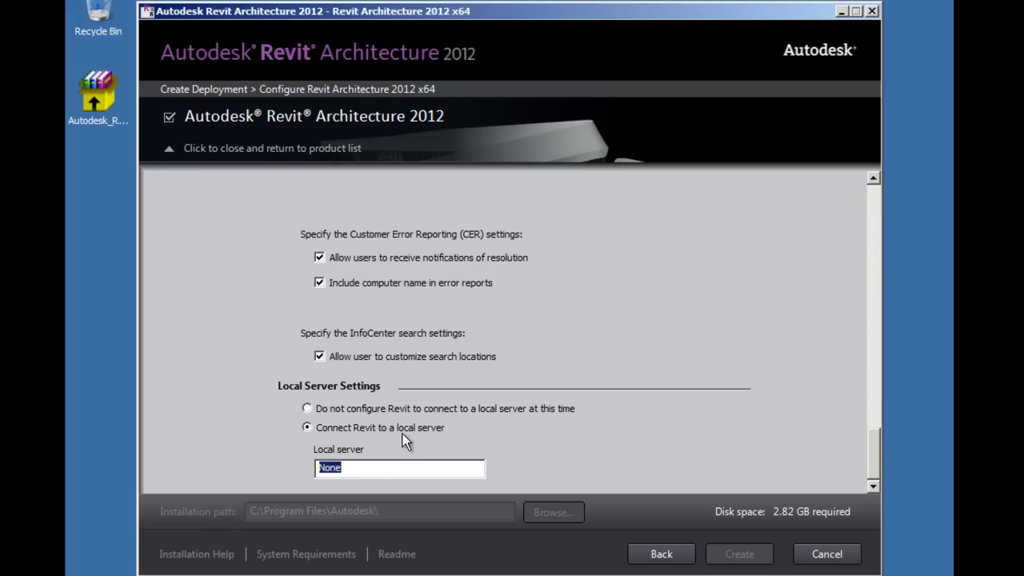
text(rs1)
click(228, 157)
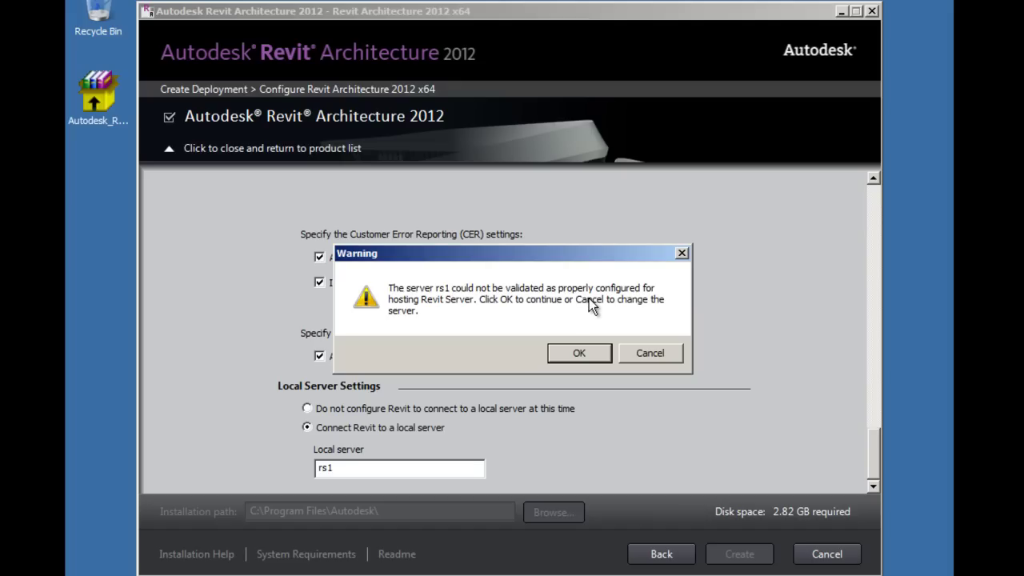
click(578, 353)
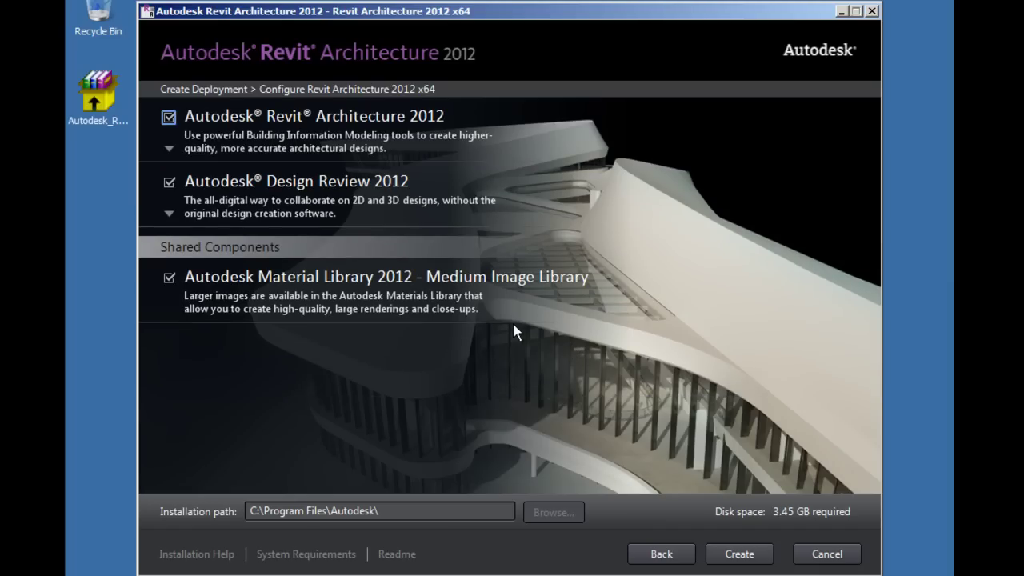
Step: Create the Revit Architecture 2012 x64 deployment, then finish and close the installer
click(736, 553)
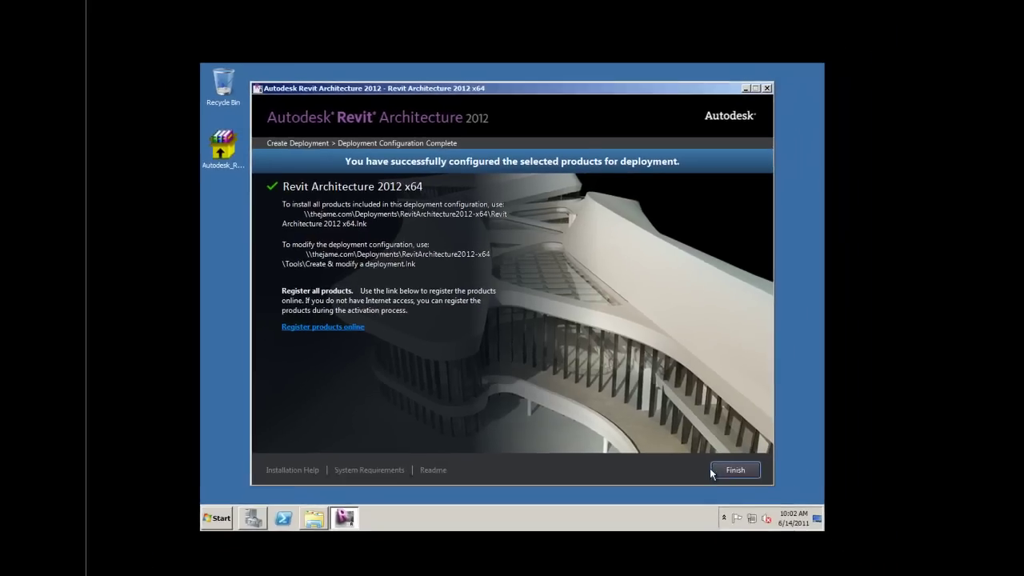
click(734, 471)
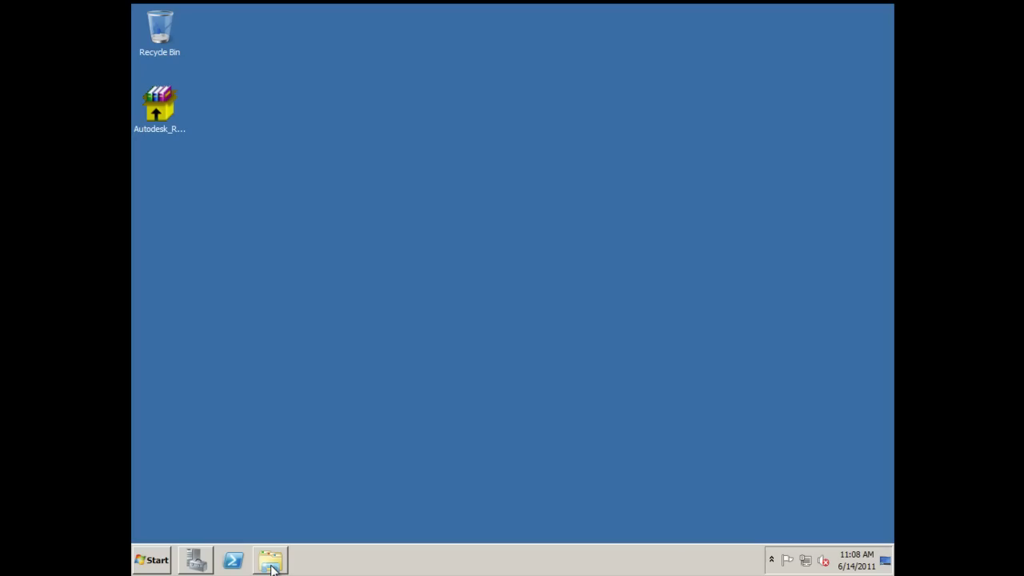
Step: Copy the four files from revit2012deploymentutility.zip into the RevitArchitecture2012-x64 deployment share
click(271, 563)
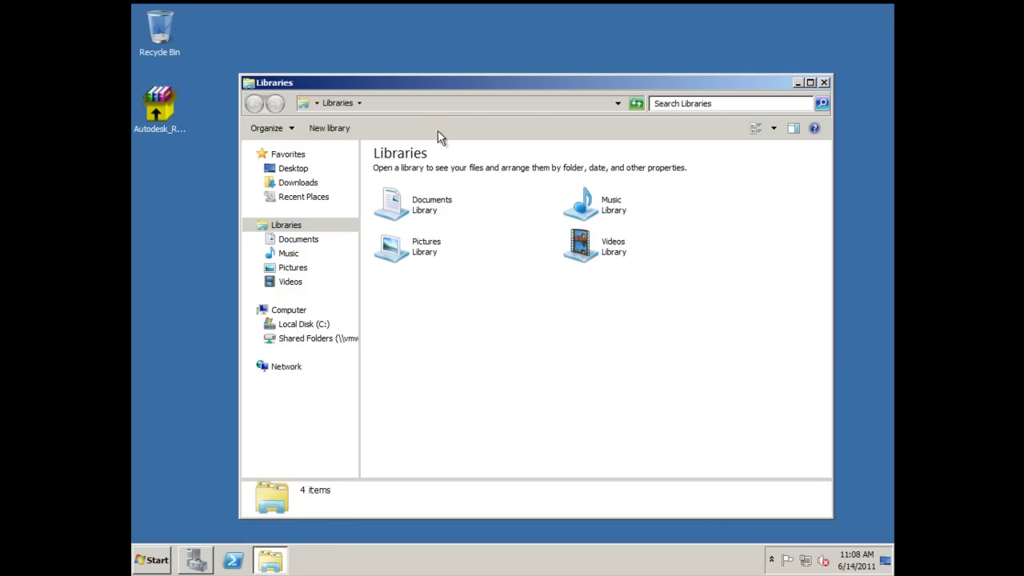
click(288, 183)
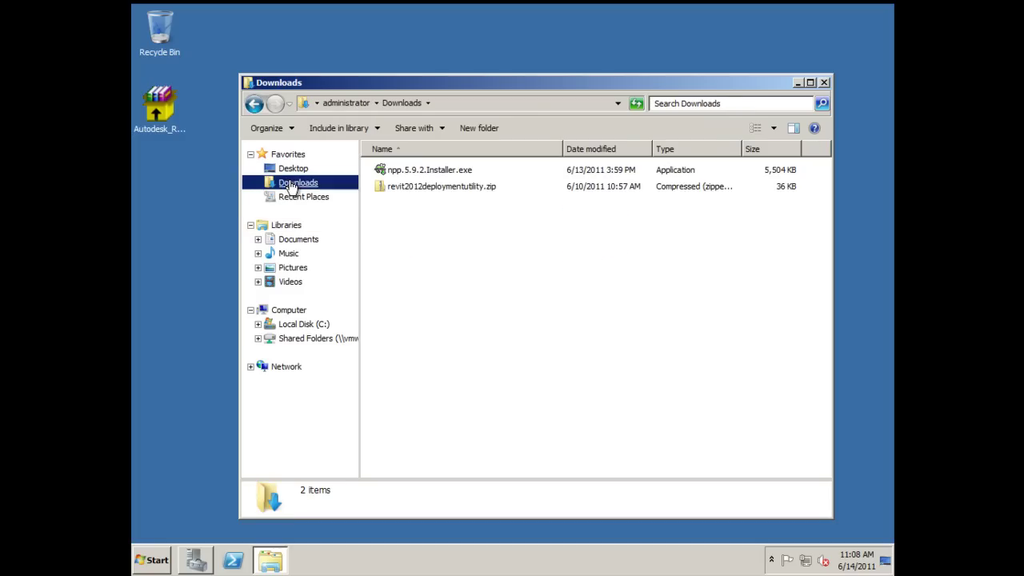
double_click(418, 189)
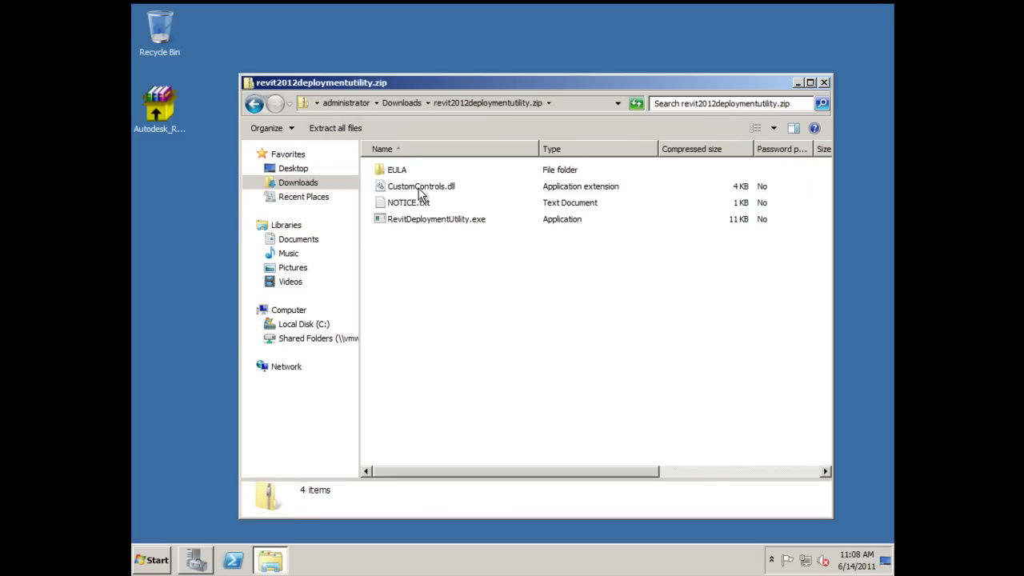
key(ctrl+a)
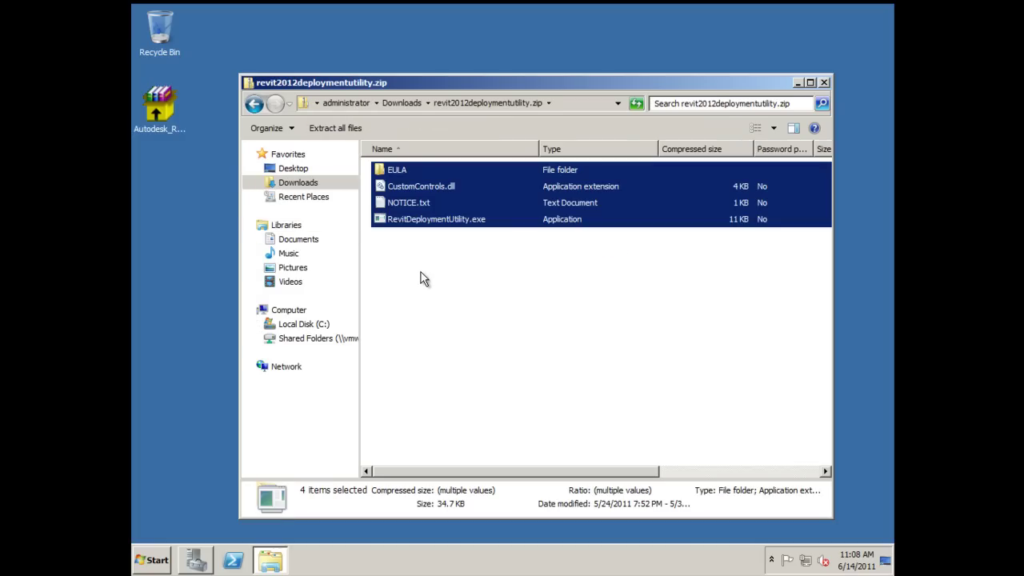
click(564, 106)
text(\\theja)
key(Down)
key(Down)
key(Down)
key(Return)
right_click(422, 221)
click(452, 304)
click(439, 322)
Step: Create a new folder named Content in the deployment share
right_click(429, 331)
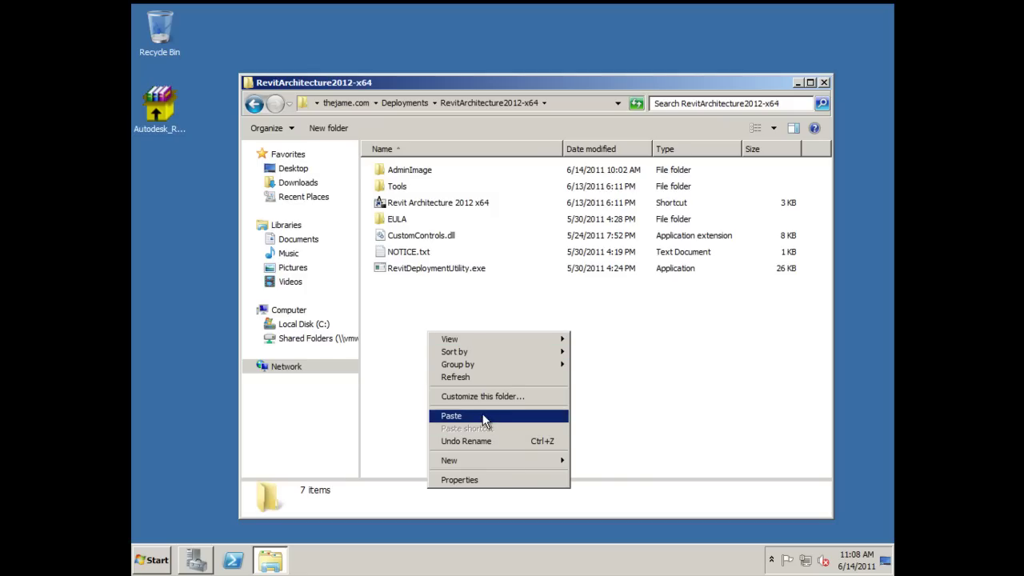
mouse_move(530, 458)
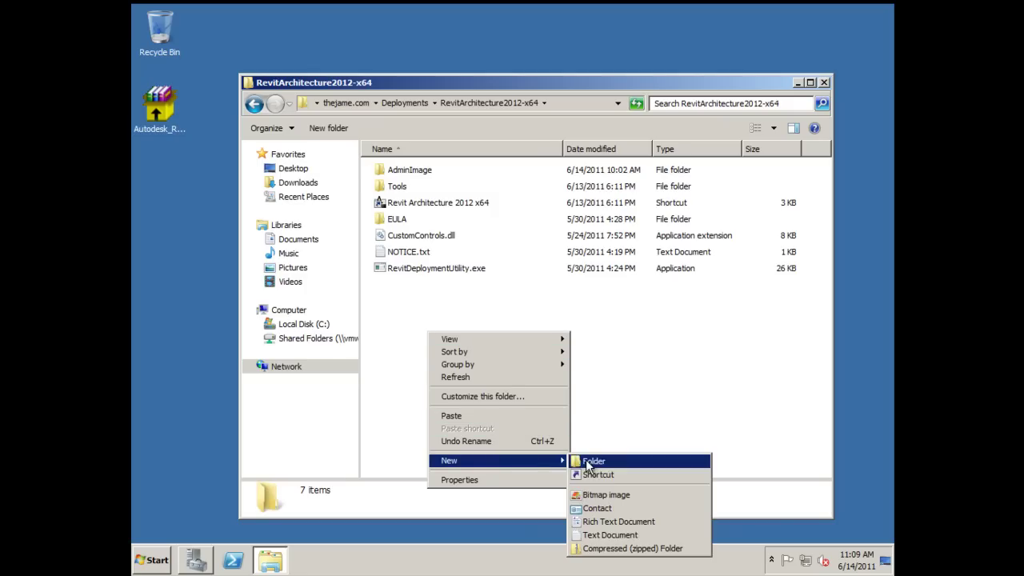
click(586, 460)
text(Content)
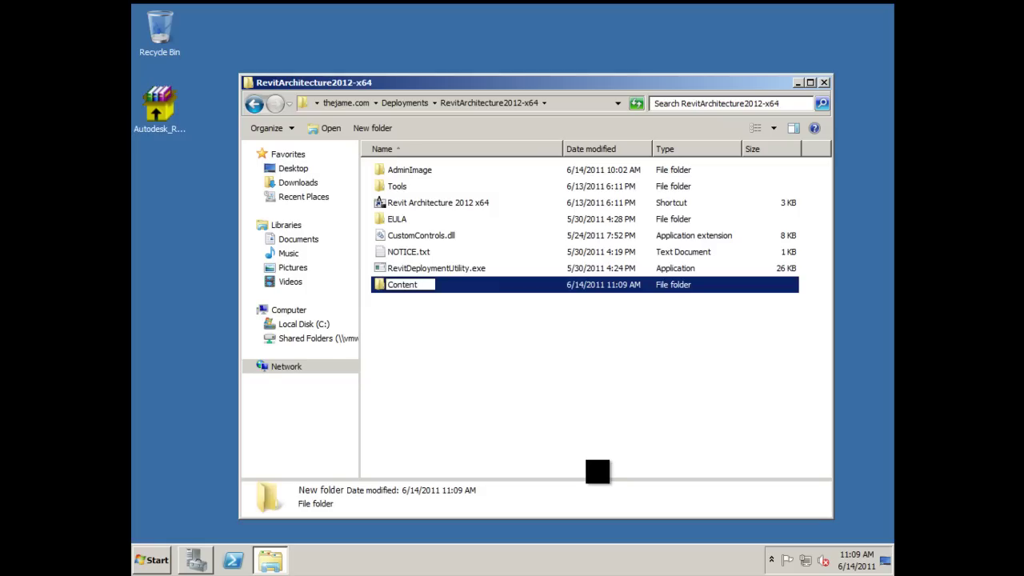
key(Return)
key(Return)
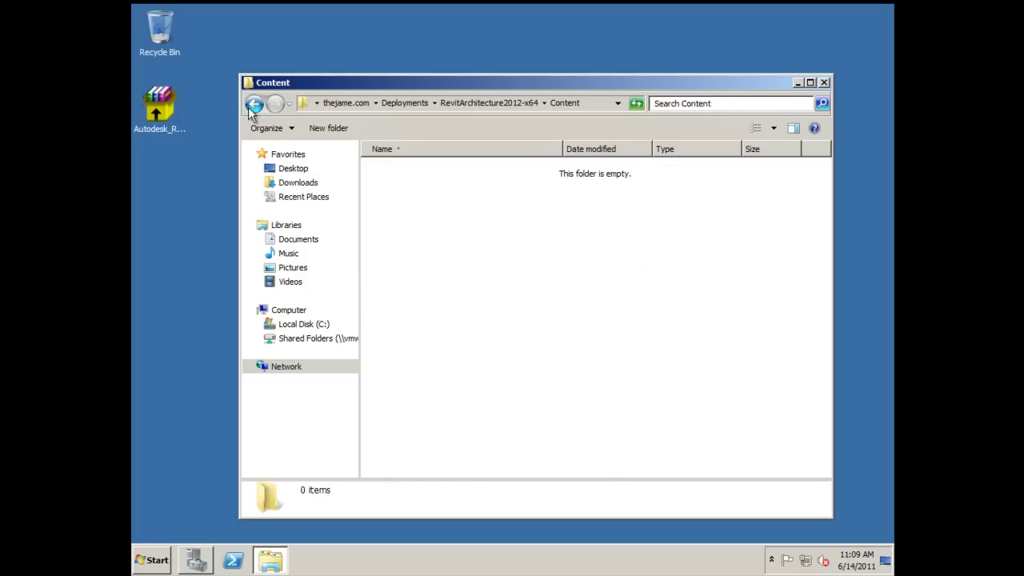
Step: Navigate to AdminImage\x64\RAC2012 and select inifile.xml
click(453, 102)
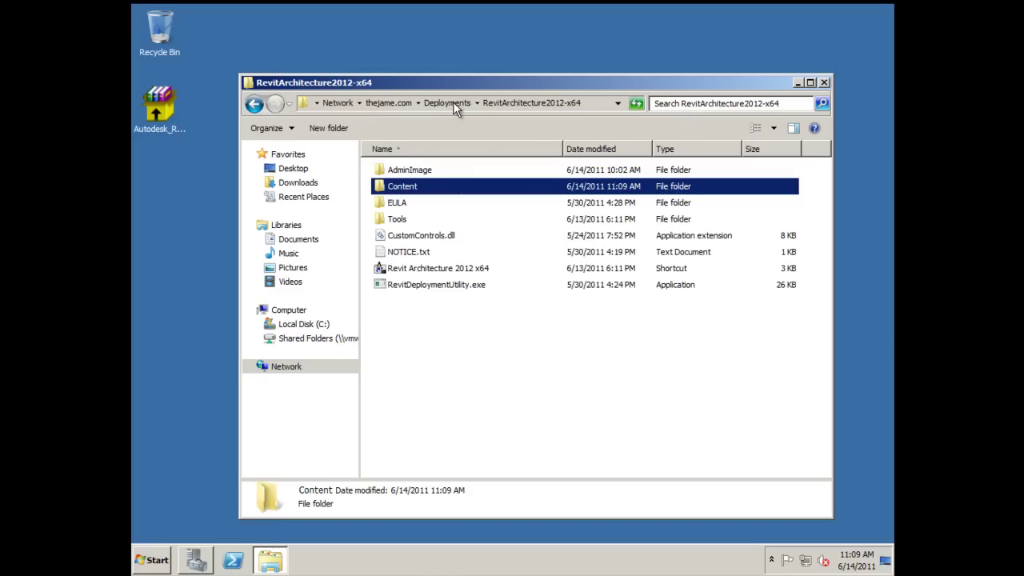
double_click(416, 172)
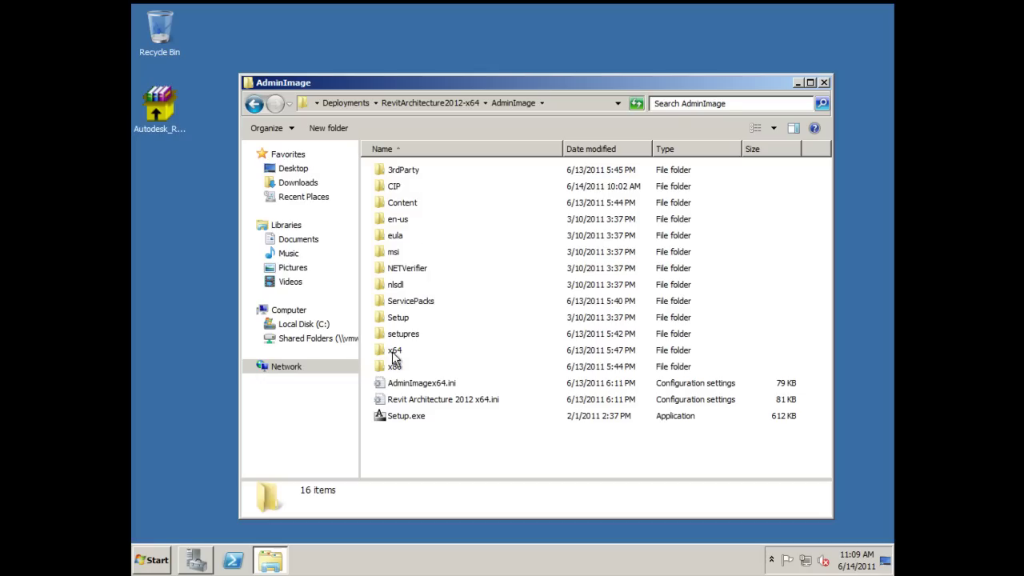
double_click(394, 352)
double_click(404, 187)
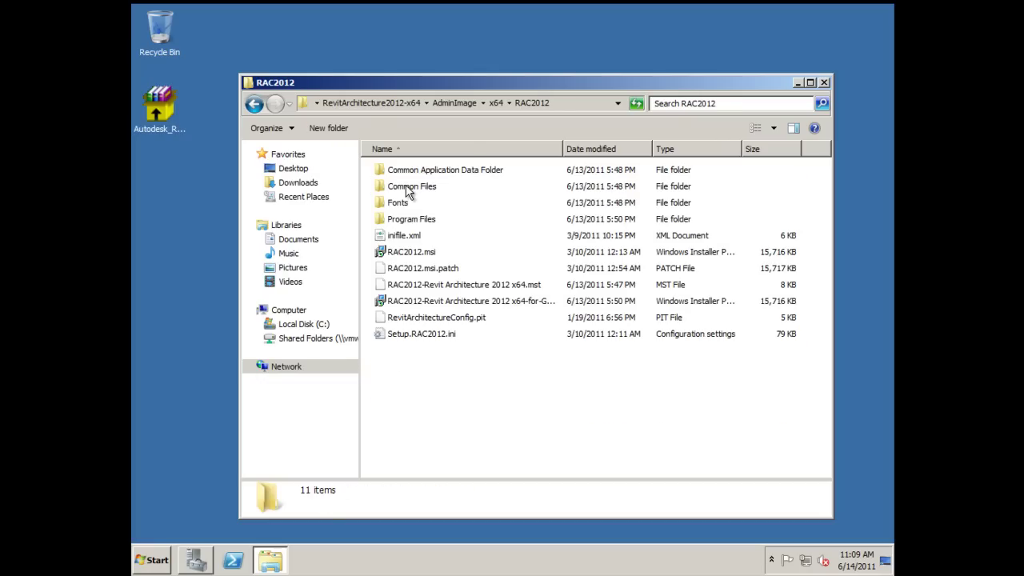
click(417, 237)
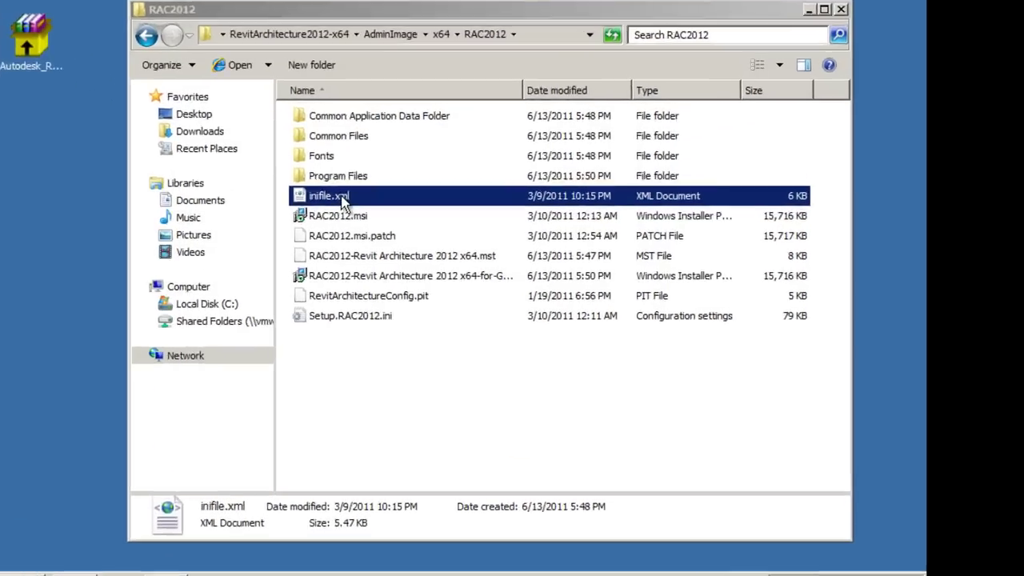
Step: Duplicate inifile.xml and name the copy 'inifile - Backup.xml'
right_click(415, 237)
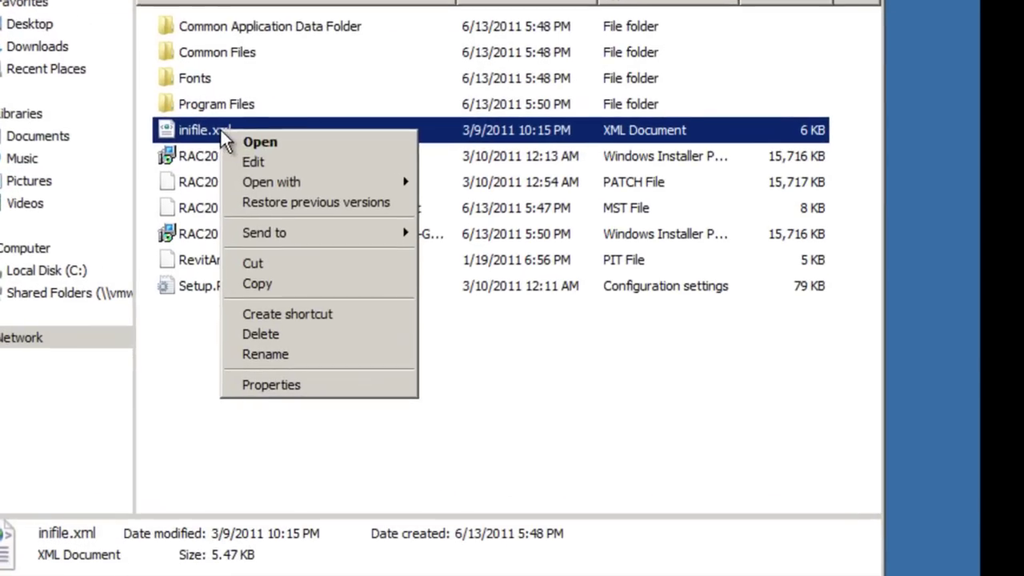
click(269, 290)
right_click(188, 354)
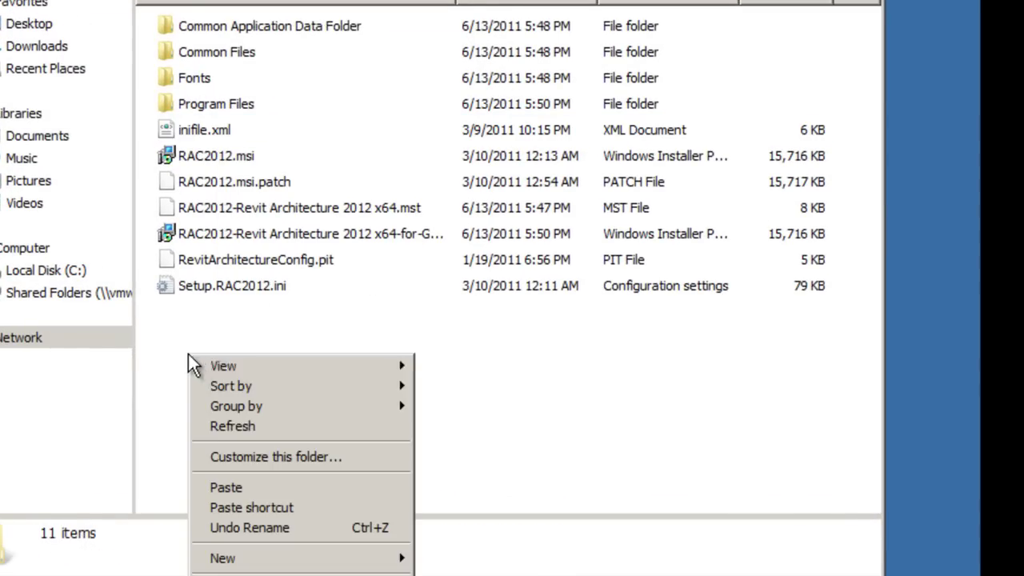
click(252, 487)
click(265, 314)
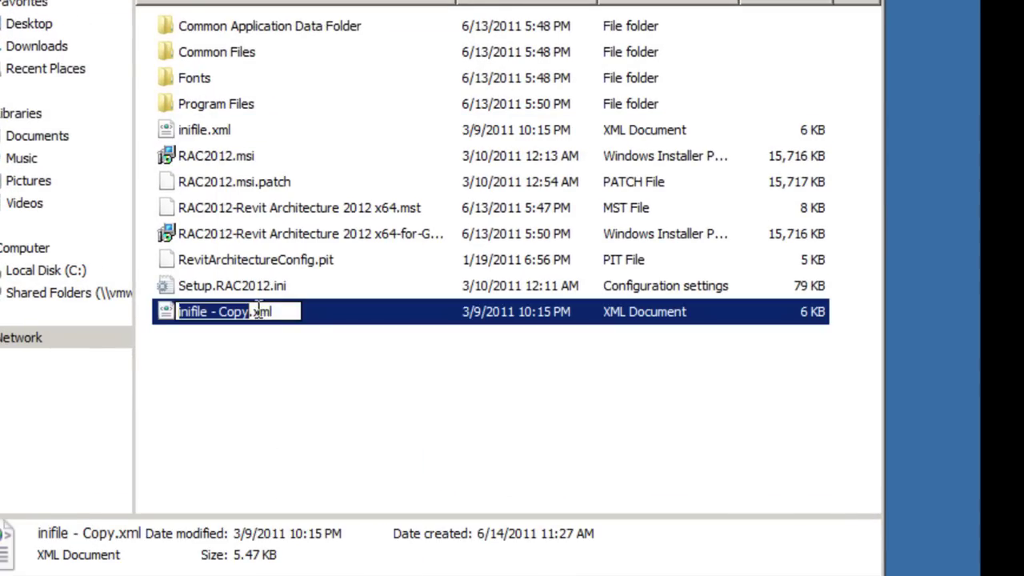
key(Right)
key(BackSpace)
key(BackSpace)
key(BackSpace)
key(BackSpace)
text(Backup)
key(Return)
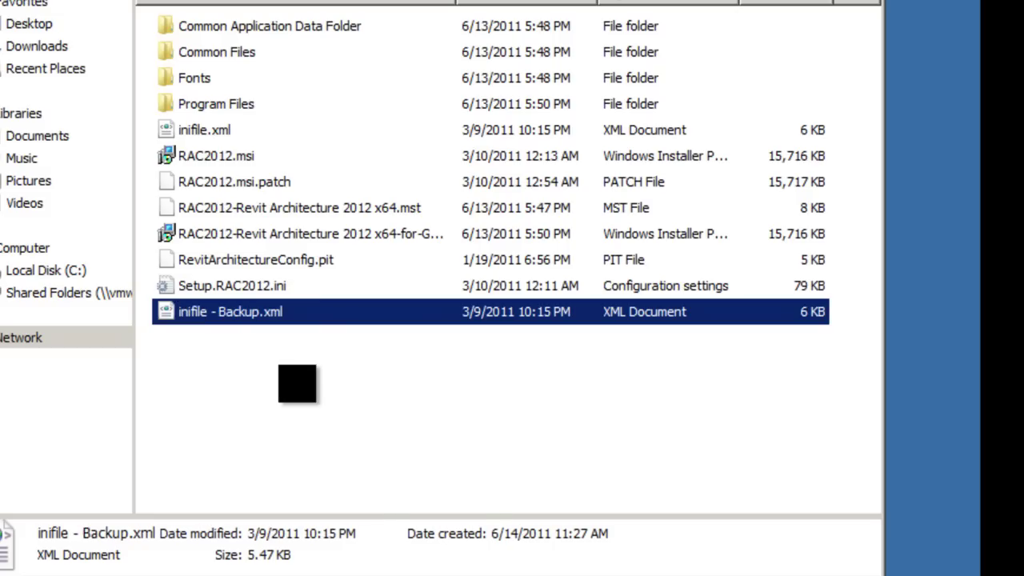
Step: Paste a second copy of inifile.xml and name it 'inifile - MRC.xml'
right_click(232, 382)
click(295, 267)
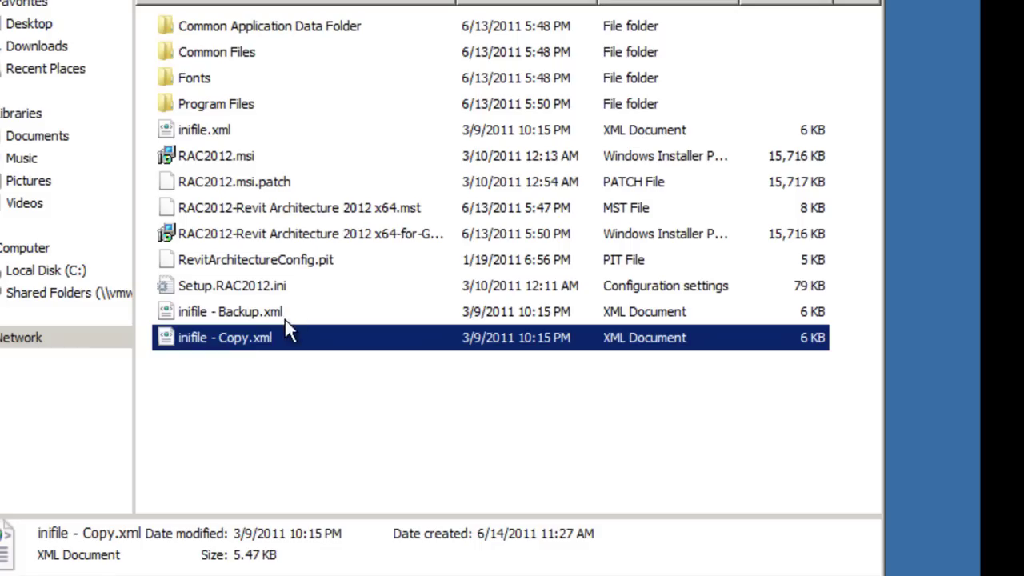
right_click(237, 333)
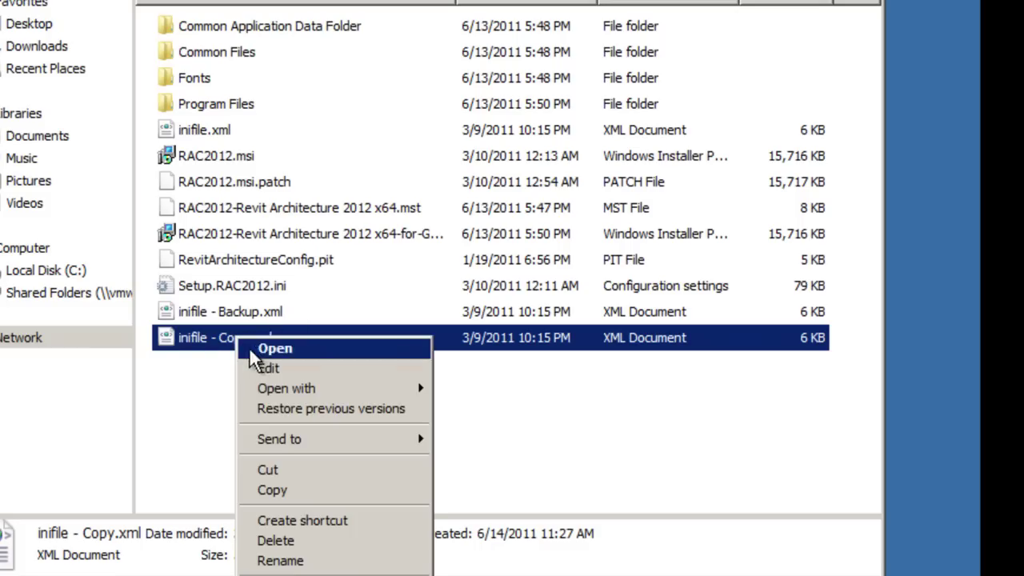
click(280, 561)
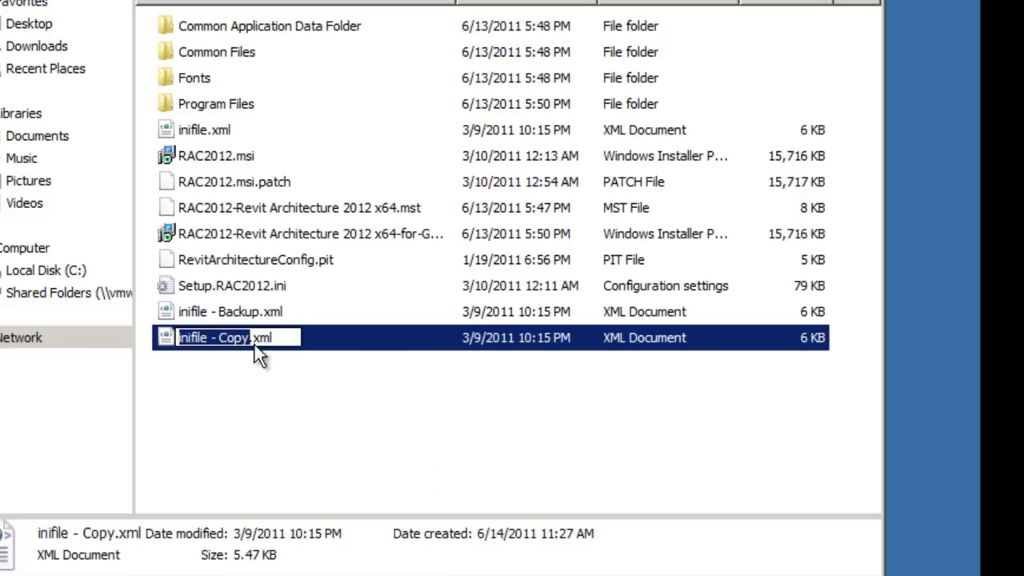
key(Right)
key(BackSpace)
key(BackSpace)
key(BackSpace)
key(BackSpace)
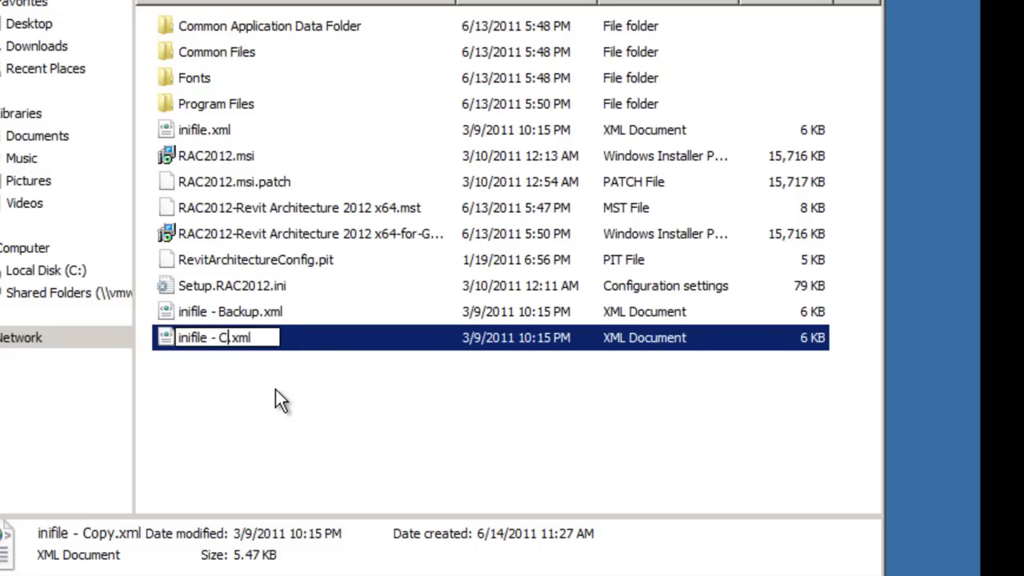
text(MRC)
key(Return)
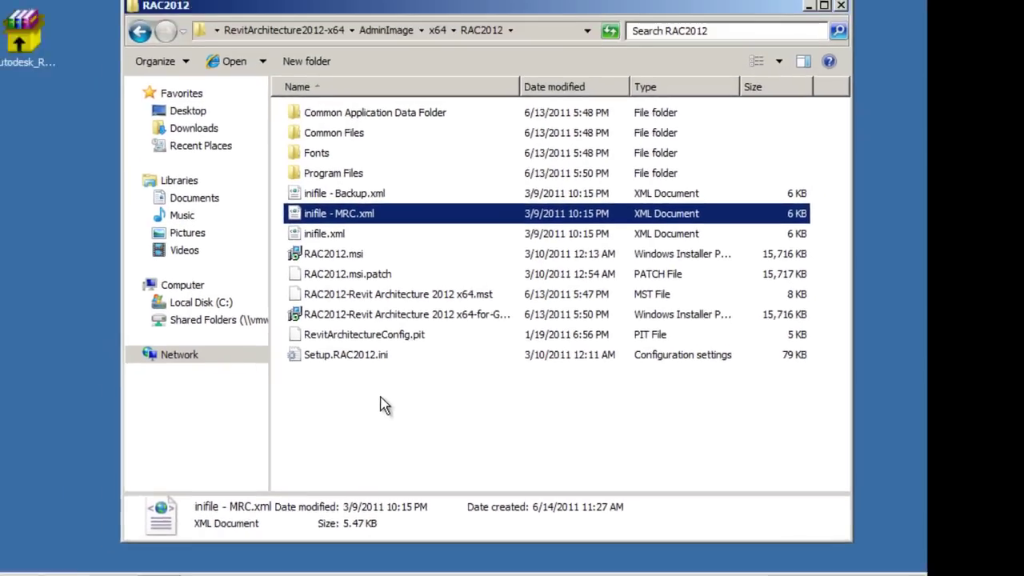
click(380, 405)
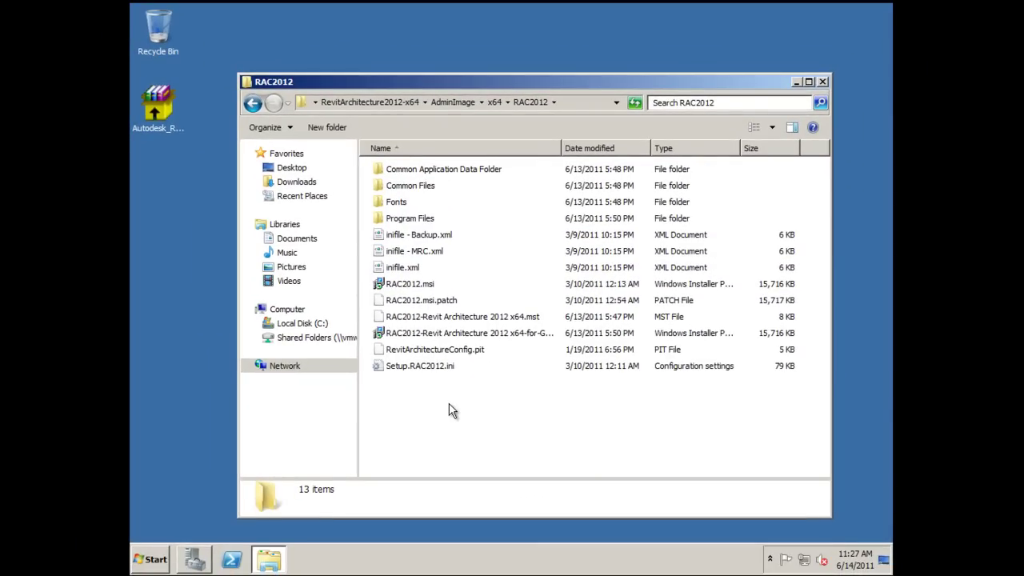
Step: From a new Explorer window, open revit-MRC.ini in Revit 2012 Deployment Issues with Notepad maximized
right_click(282, 564)
click(280, 490)
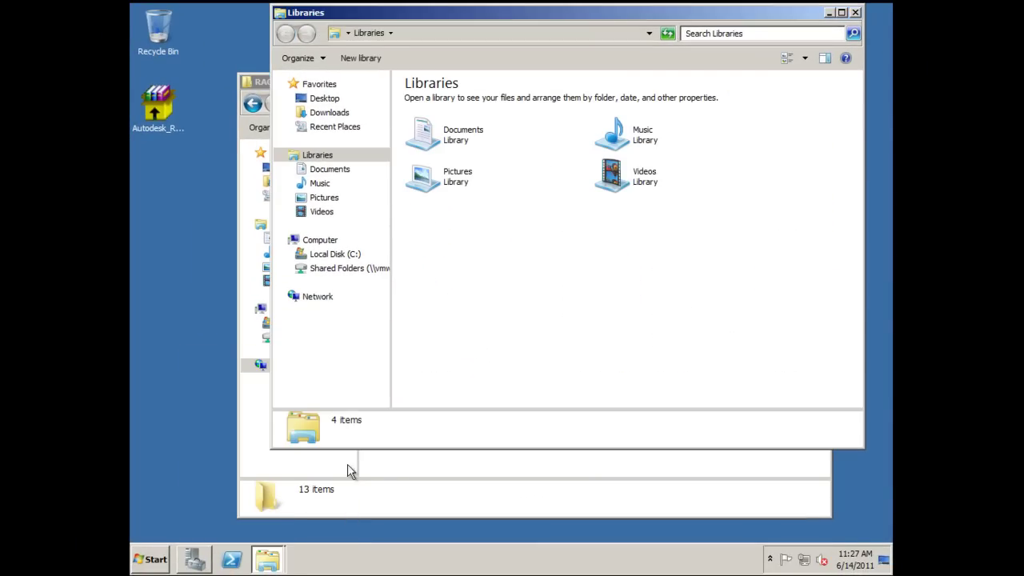
click(362, 271)
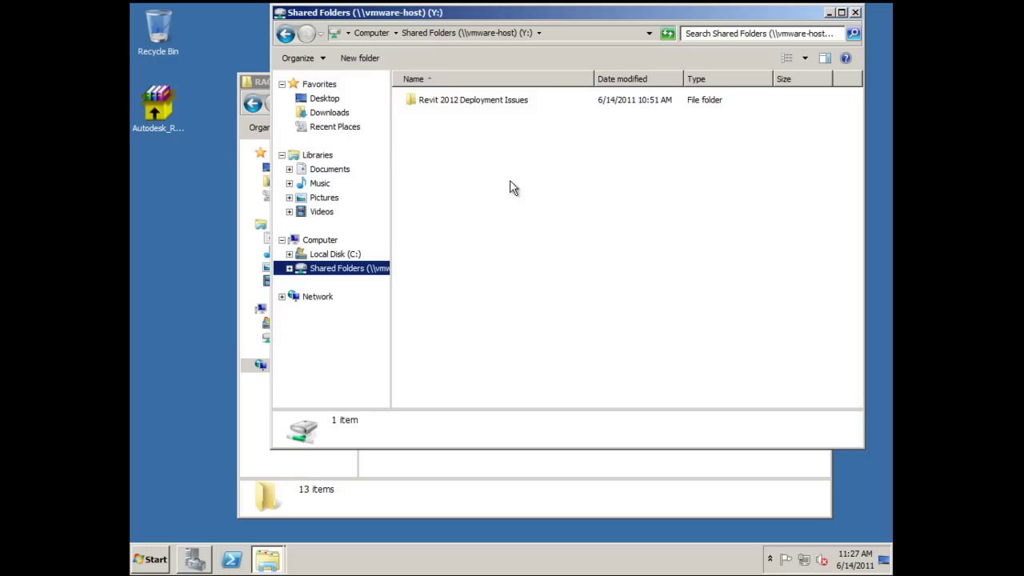
double_click(488, 103)
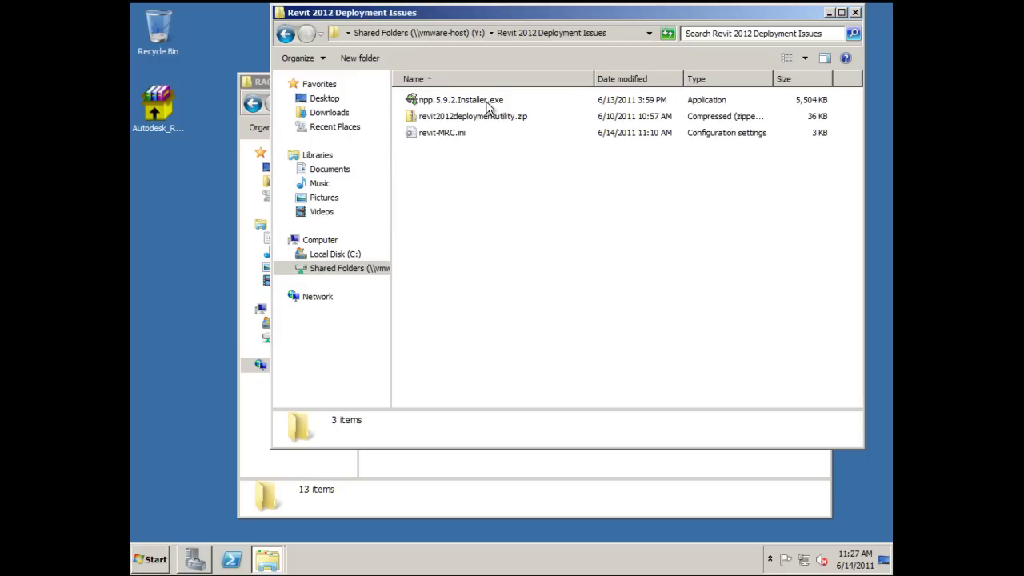
double_click(444, 135)
double_click(472, 47)
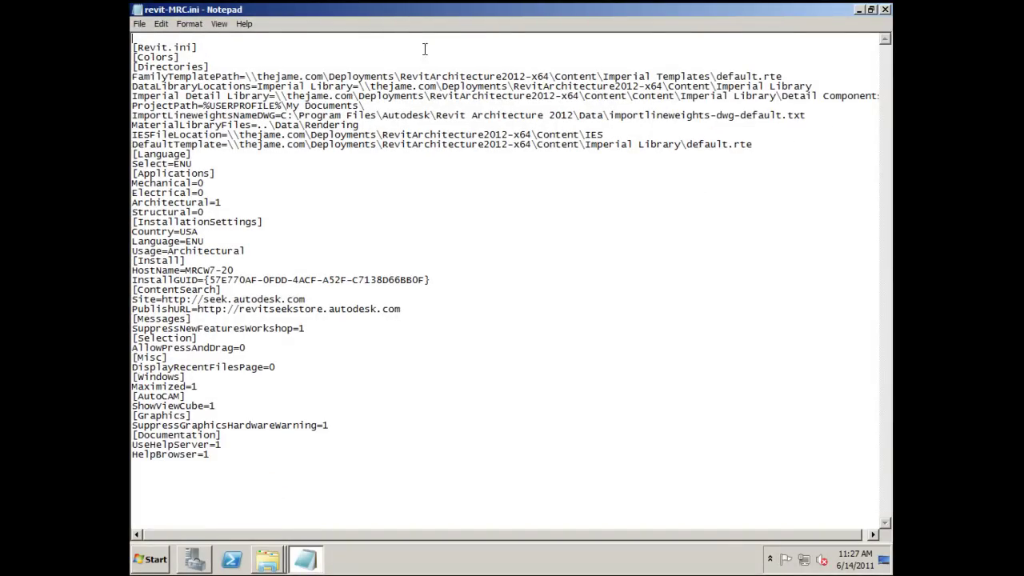
Step: Review the [Directories] section, highlighting the FamilyTemplatePath and Imperial Detail Library paths
drag(133, 67, 212, 64)
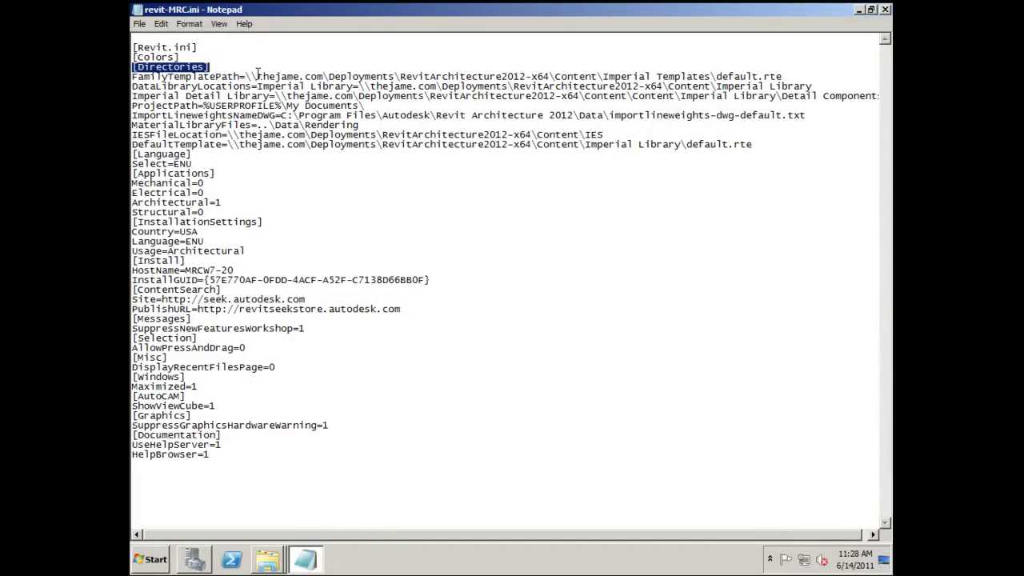
click(247, 72)
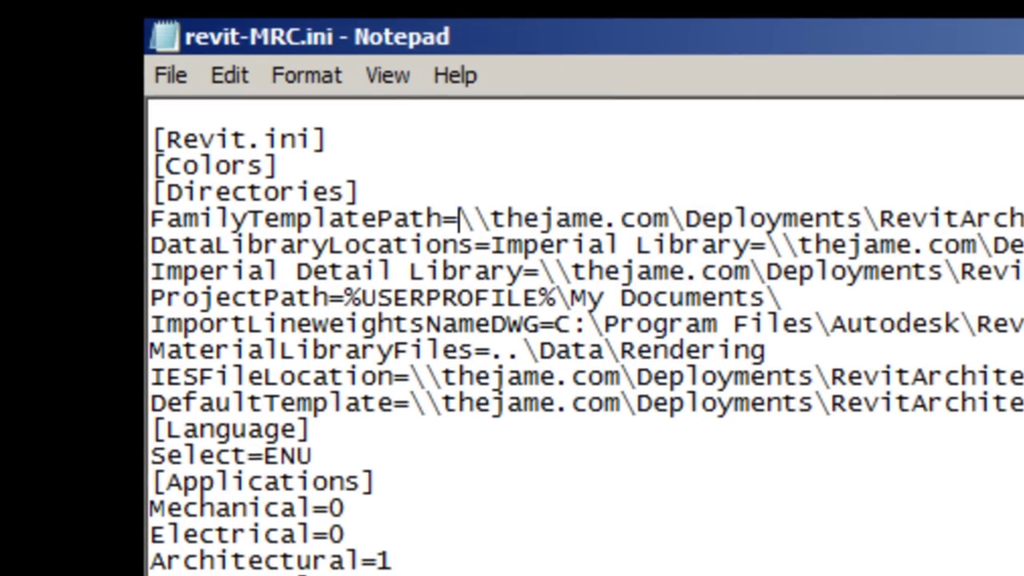
click(462, 202)
key(shift+End)
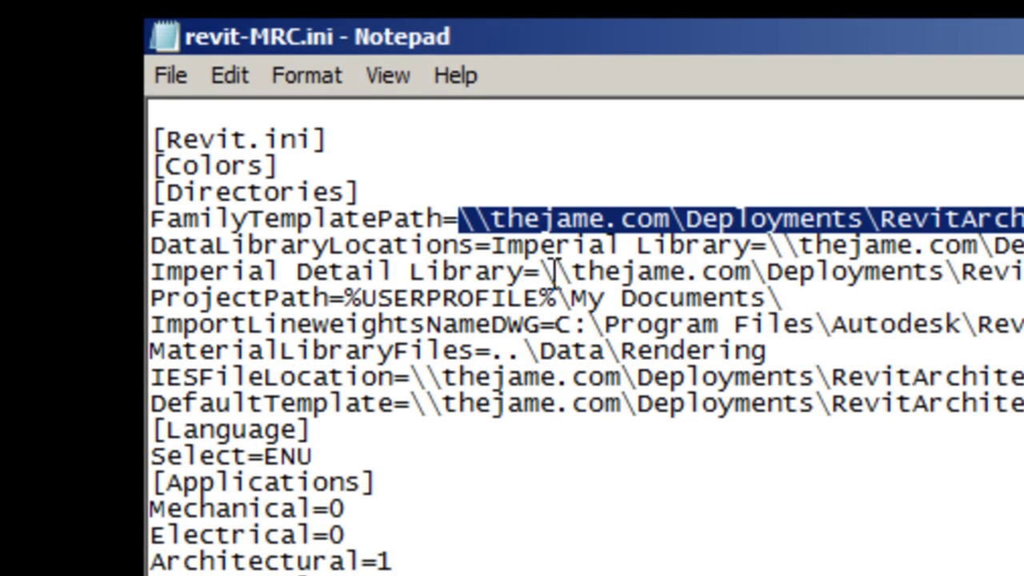
click(545, 272)
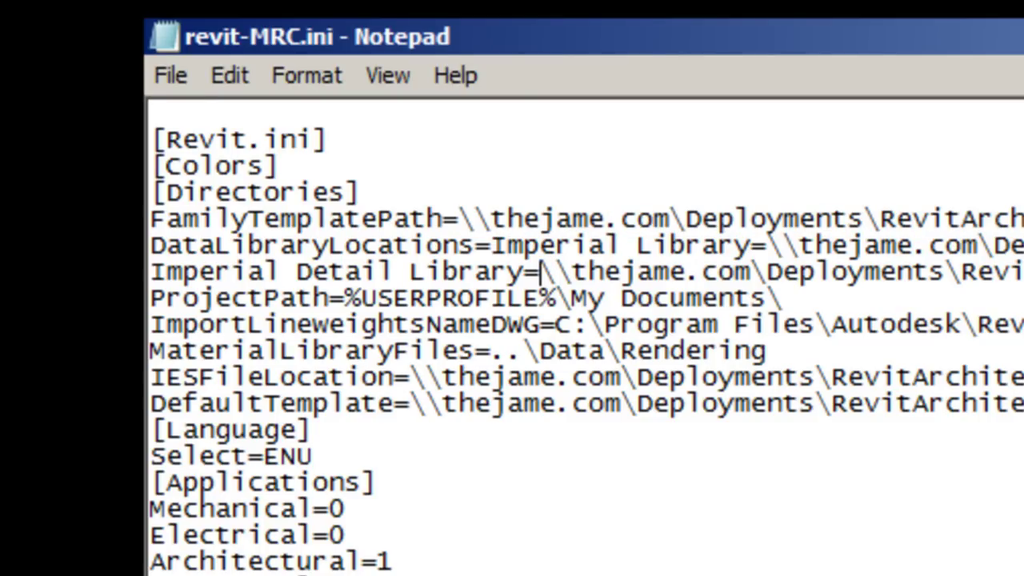
key(shift+End)
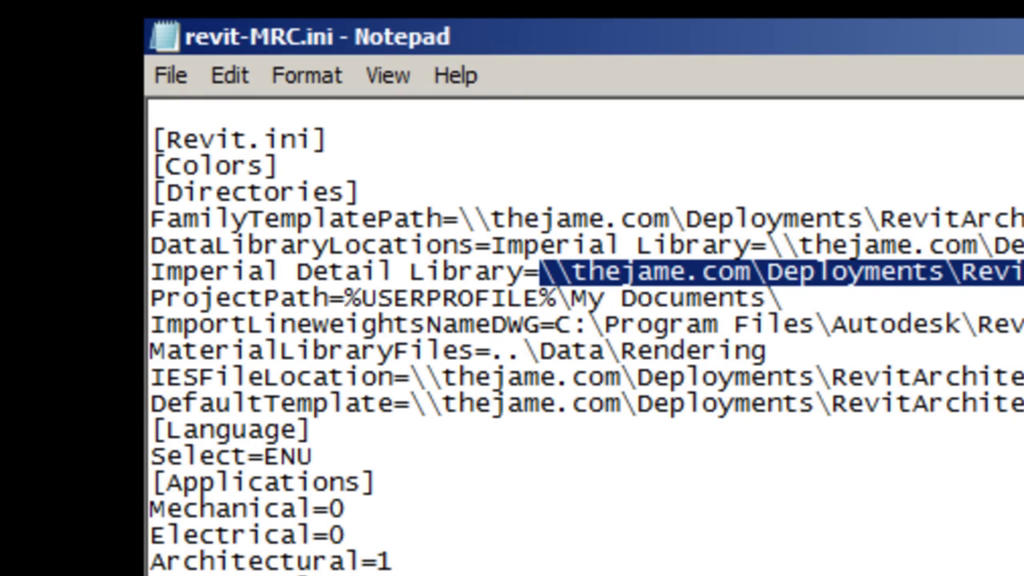
key(Down)
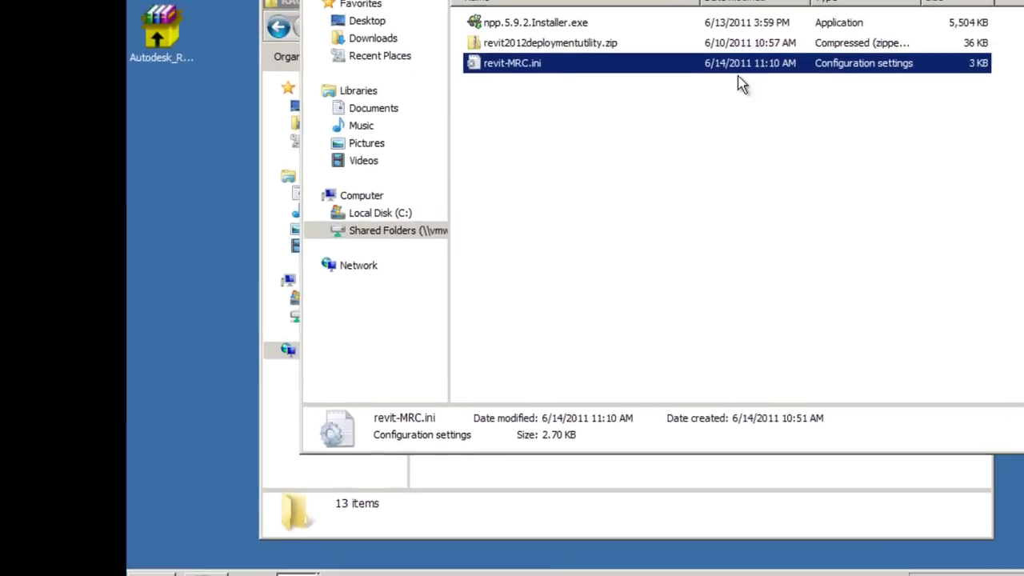
Step: Copy revit-MRC.ini into the RAC2012 folder, then go up to RevitArchitecture2012-x64
right_click(544, 72)
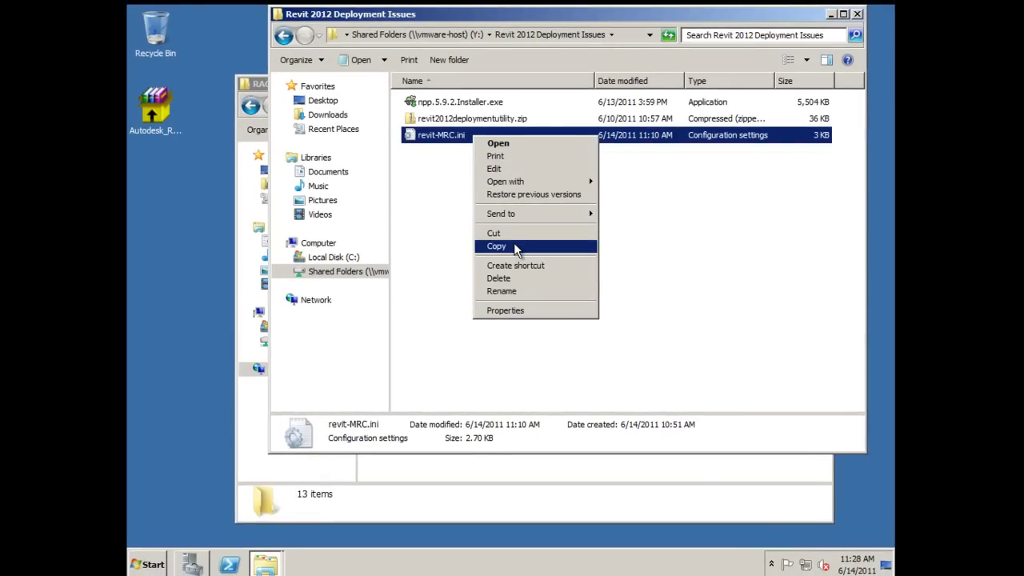
click(514, 243)
click(830, 14)
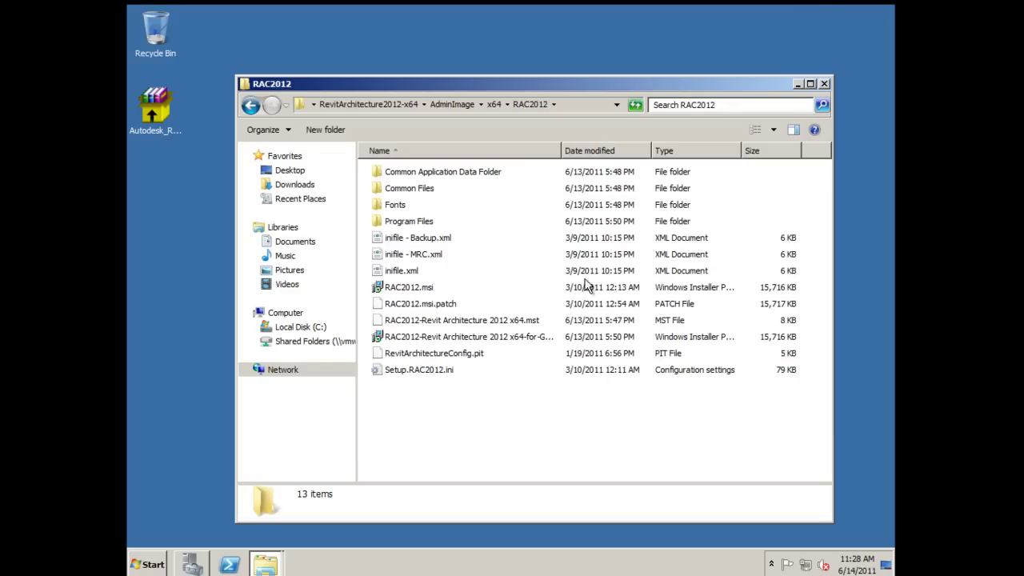
right_click(424, 427)
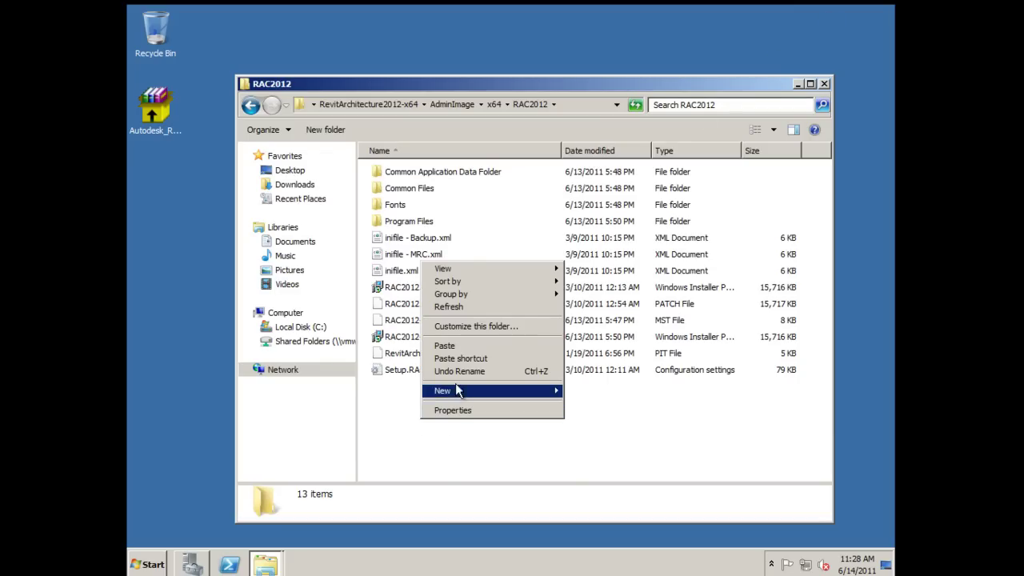
click(448, 346)
click(448, 453)
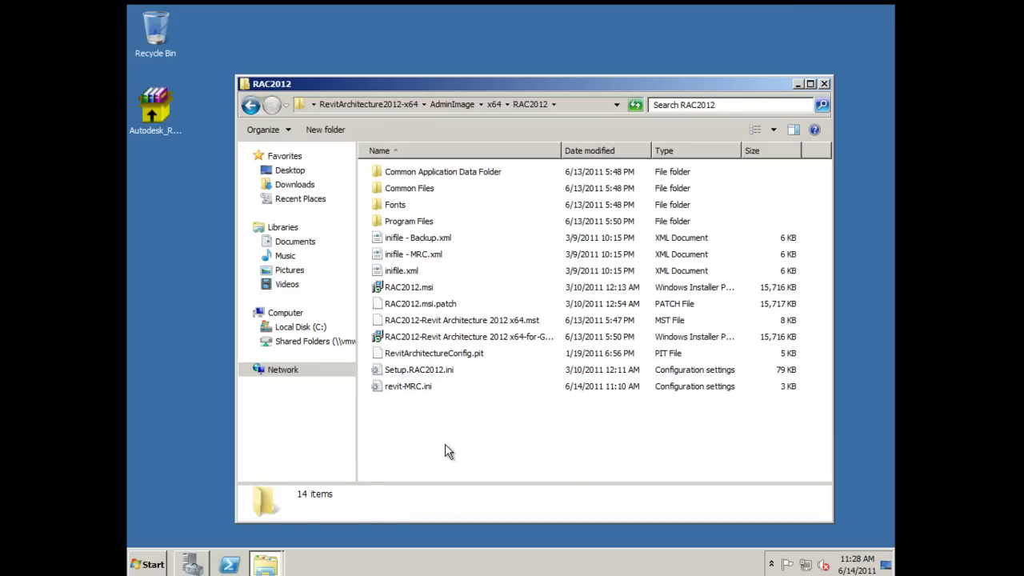
click(363, 103)
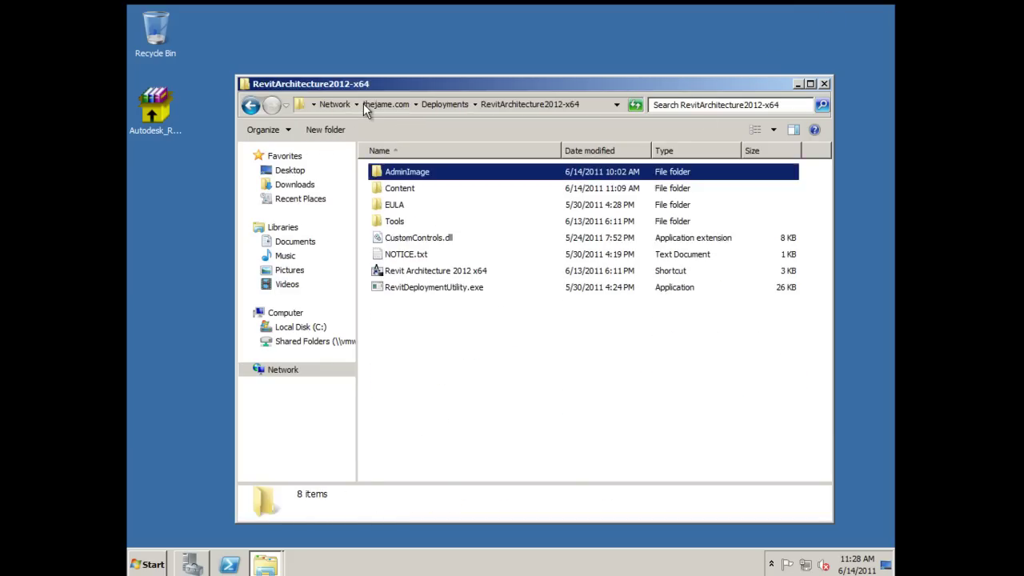
Step: Launch RevitDeploymentUtility.exe and accept its license agreement
double_click(424, 288)
click(547, 302)
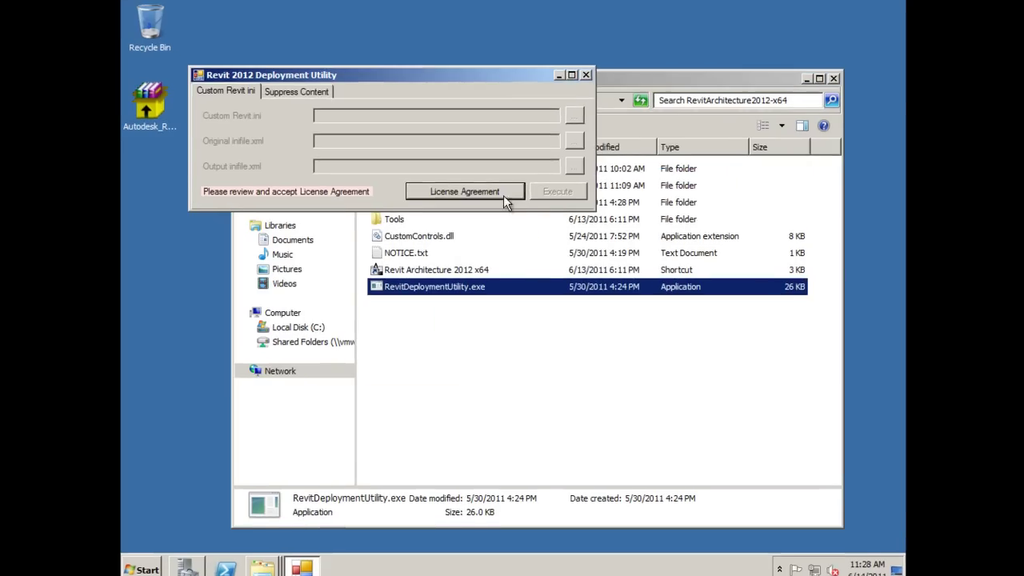
click(503, 196)
click(599, 419)
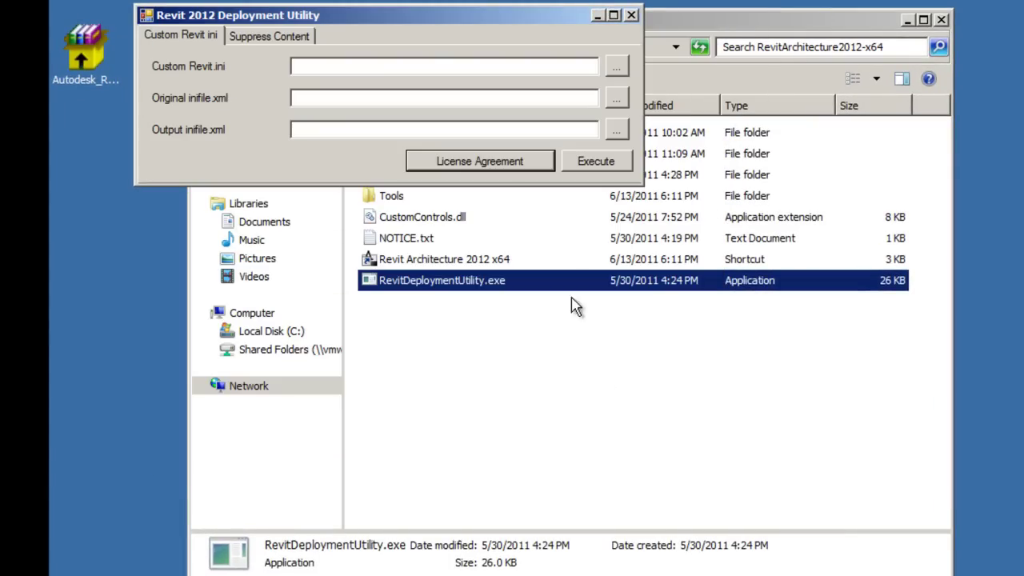
Step: Set revit-MRC.ini as custom Revit.ini, inifile.xml as original, and inifile - MRC.xml as output
click(617, 66)
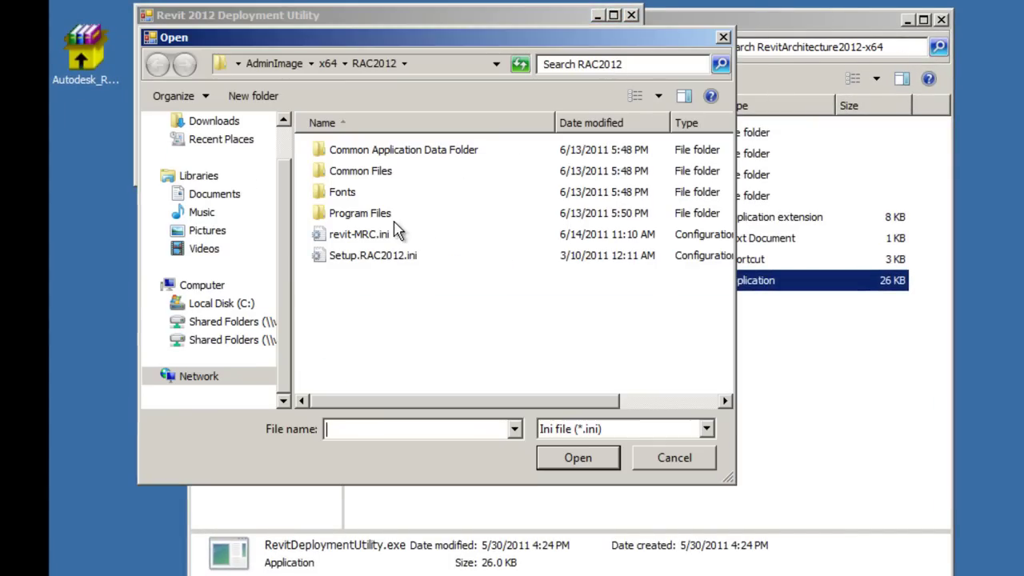
click(382, 234)
click(578, 459)
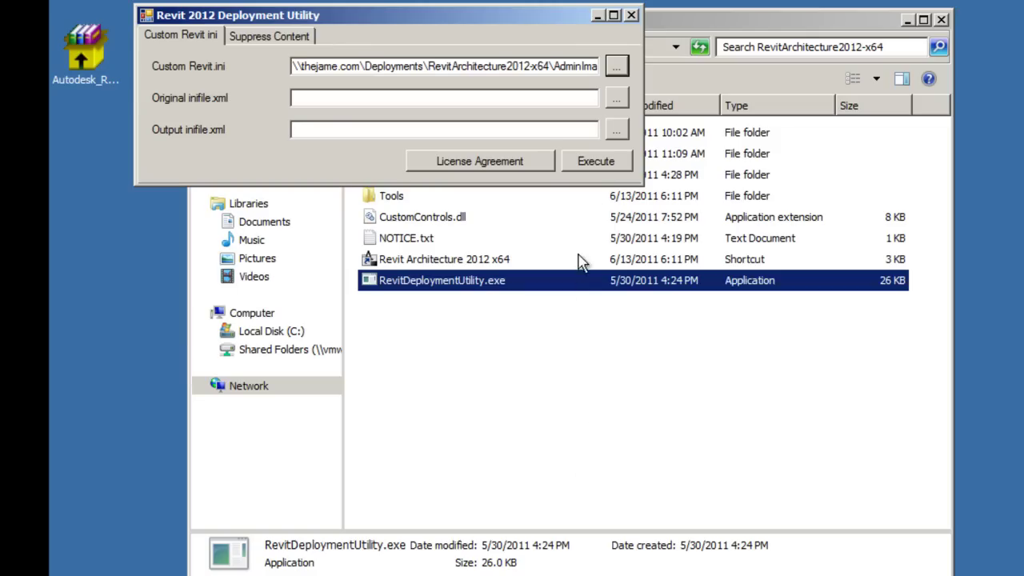
click(615, 102)
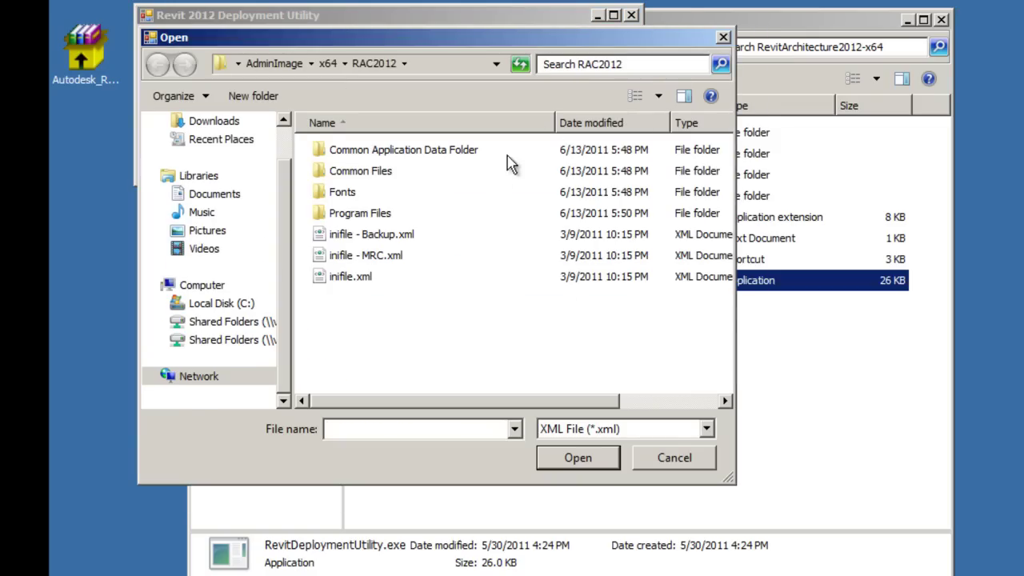
click(360, 280)
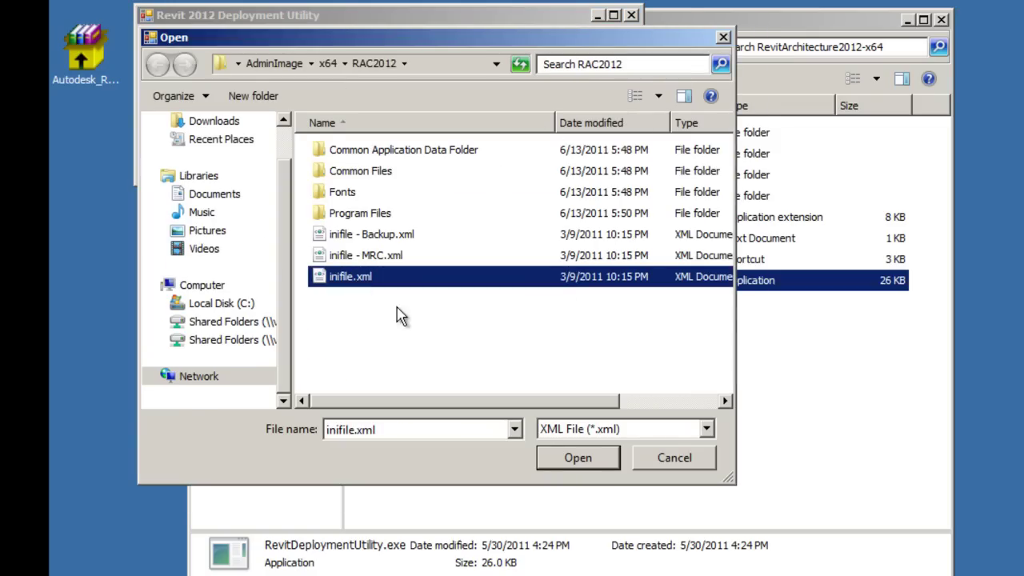
click(569, 456)
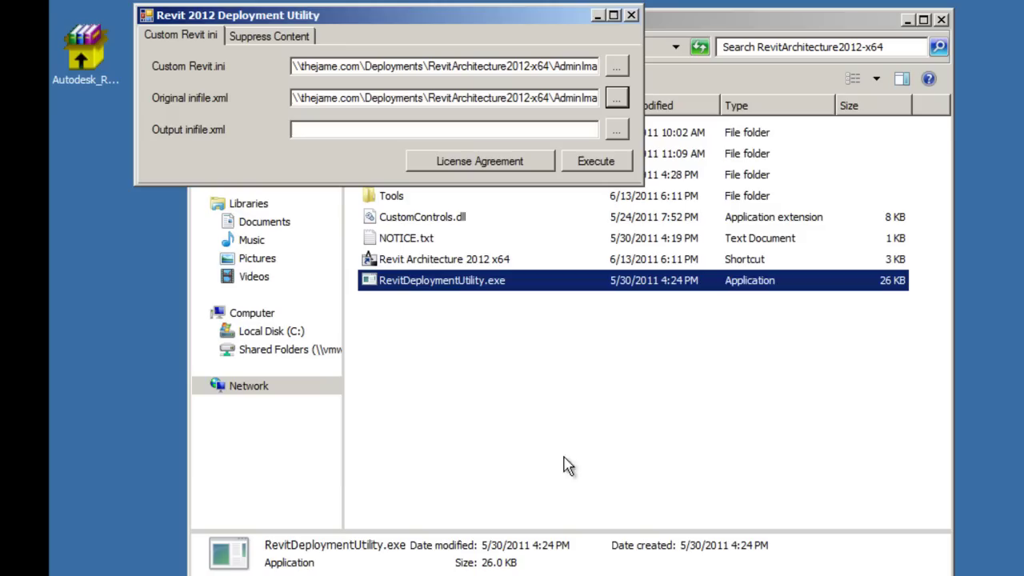
click(617, 129)
click(384, 258)
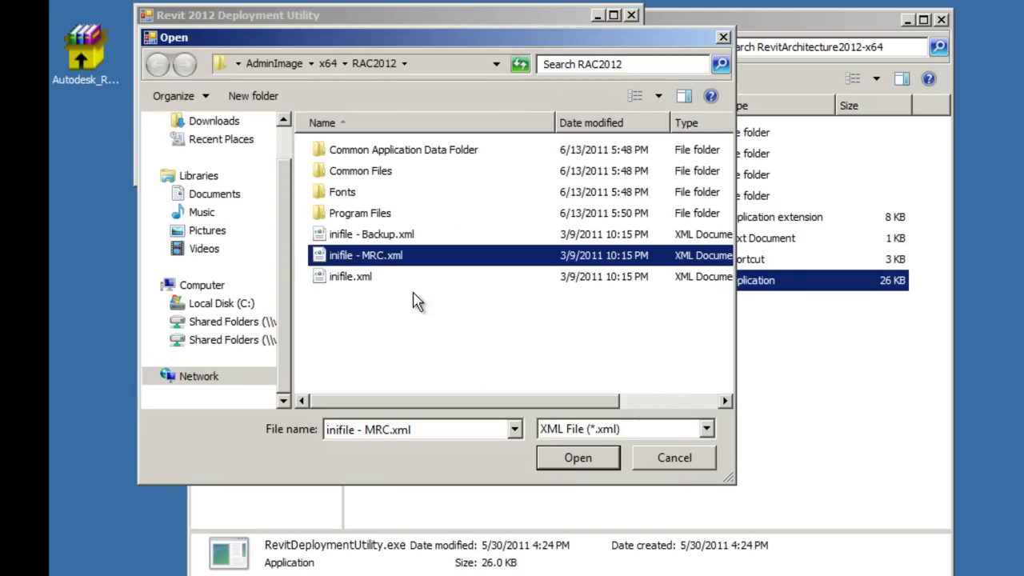
click(574, 458)
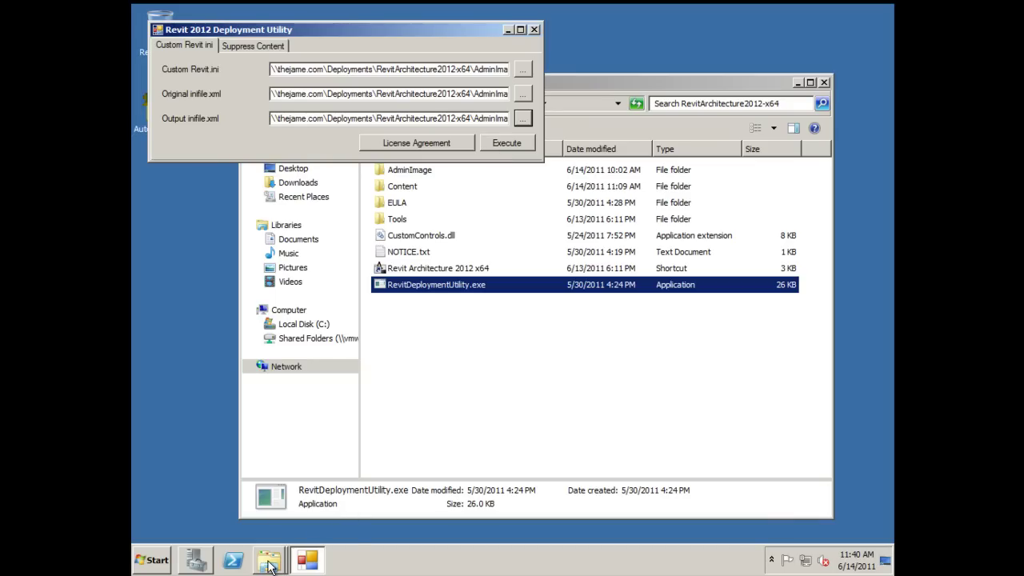
Step: Copy master.rac.xml from the Deployment Issues folder and close that window
mouse_move(270, 566)
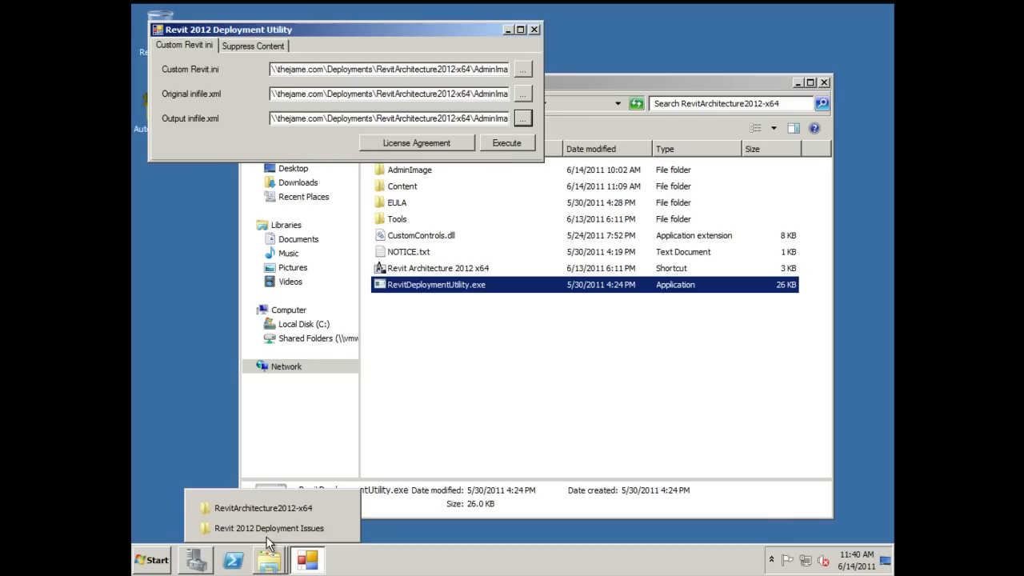
click(270, 530)
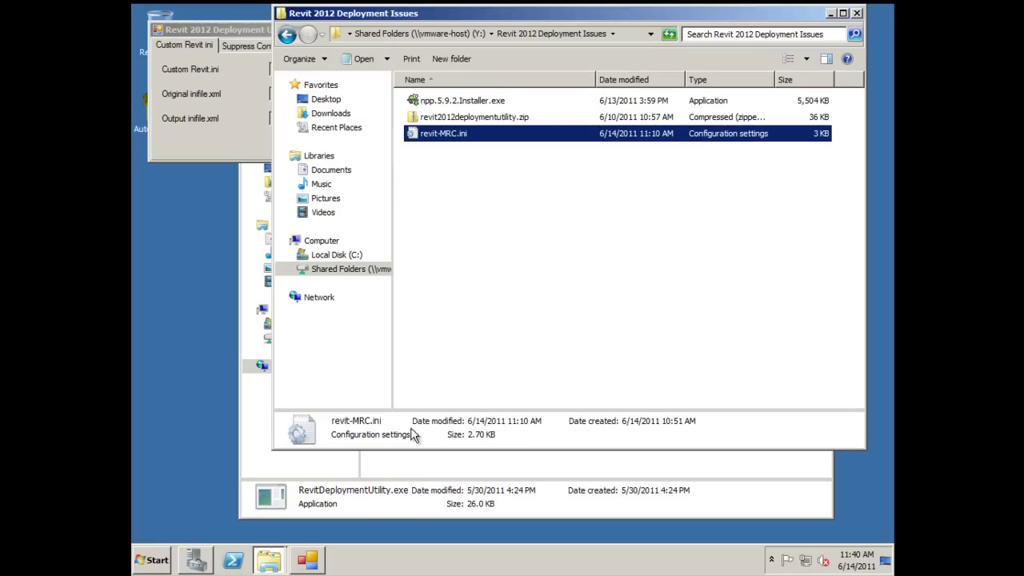
click(488, 277)
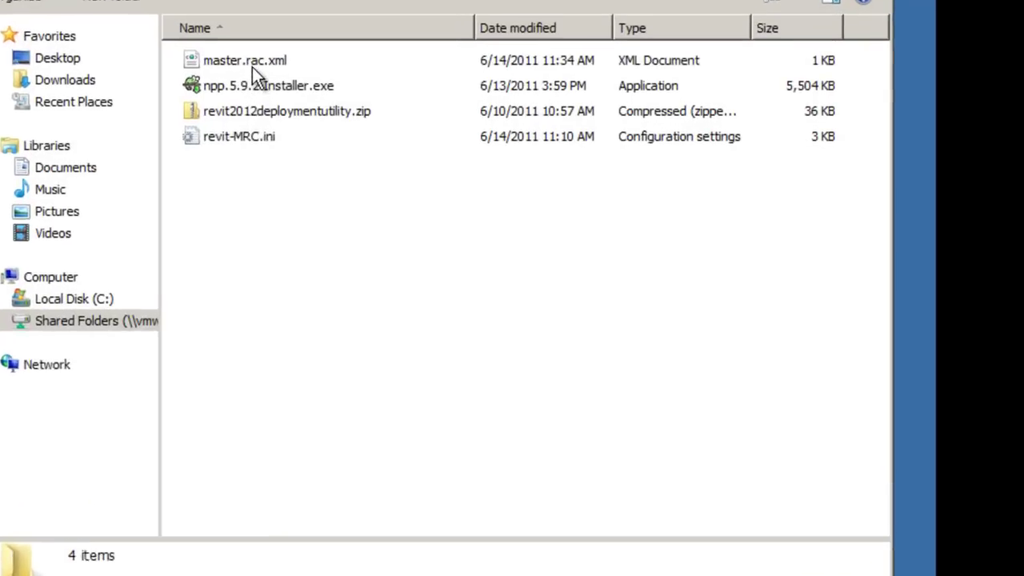
click(452, 100)
right_click(227, 55)
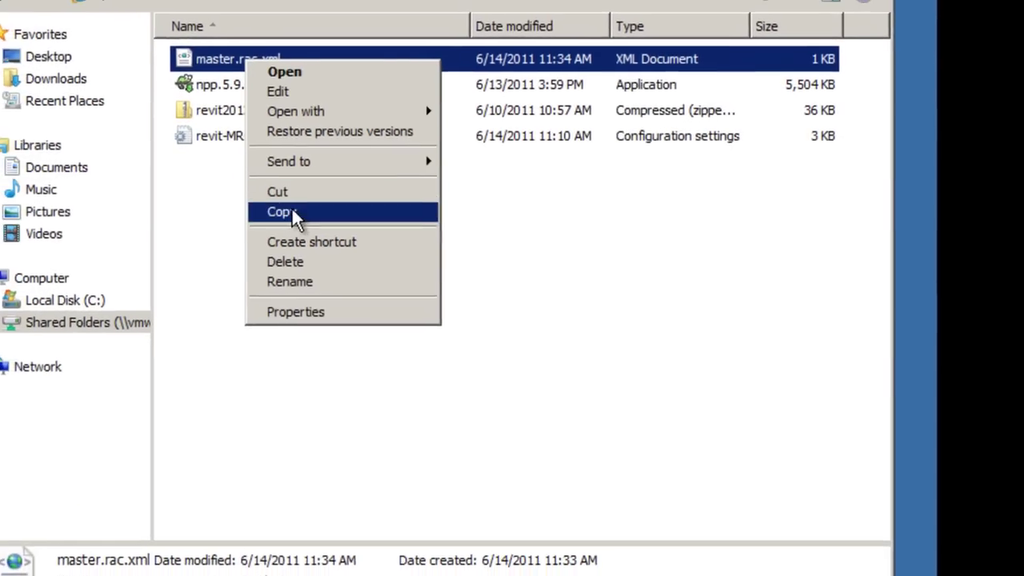
click(308, 213)
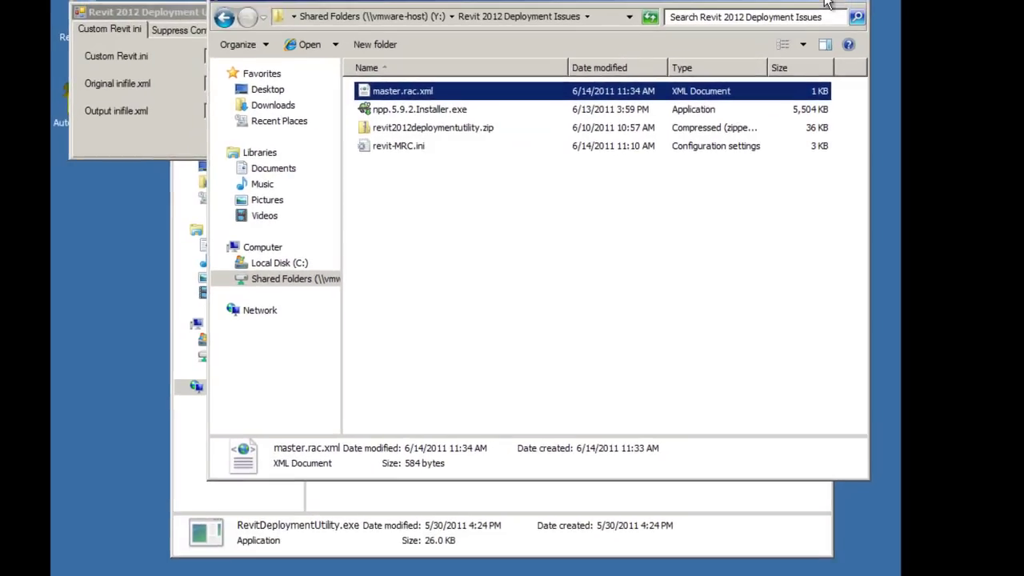
key(alt+F4)
Step: Paste master.rac.xml into the deployment's empty Content folder
double_click(404, 187)
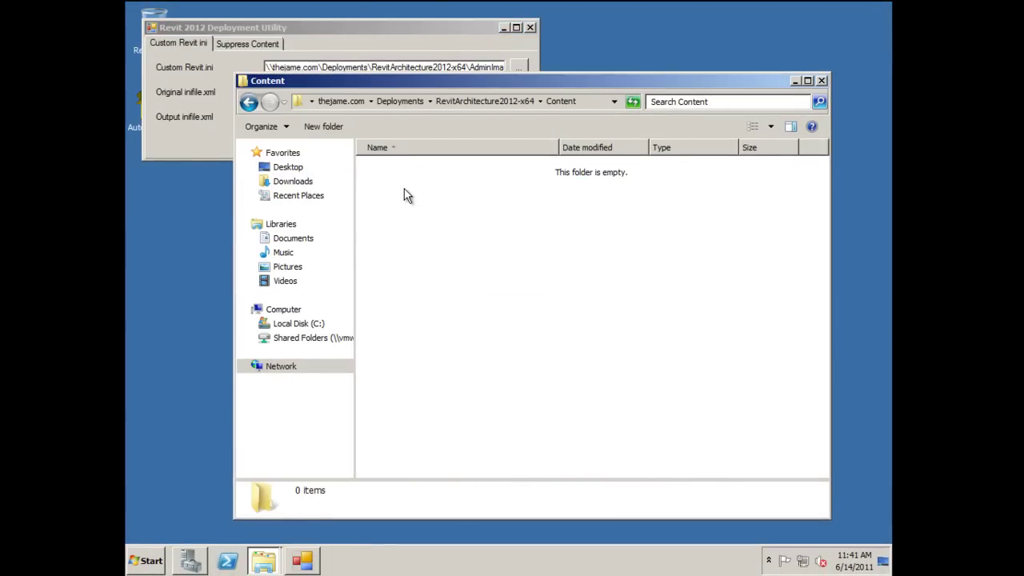
right_click(406, 196)
click(422, 270)
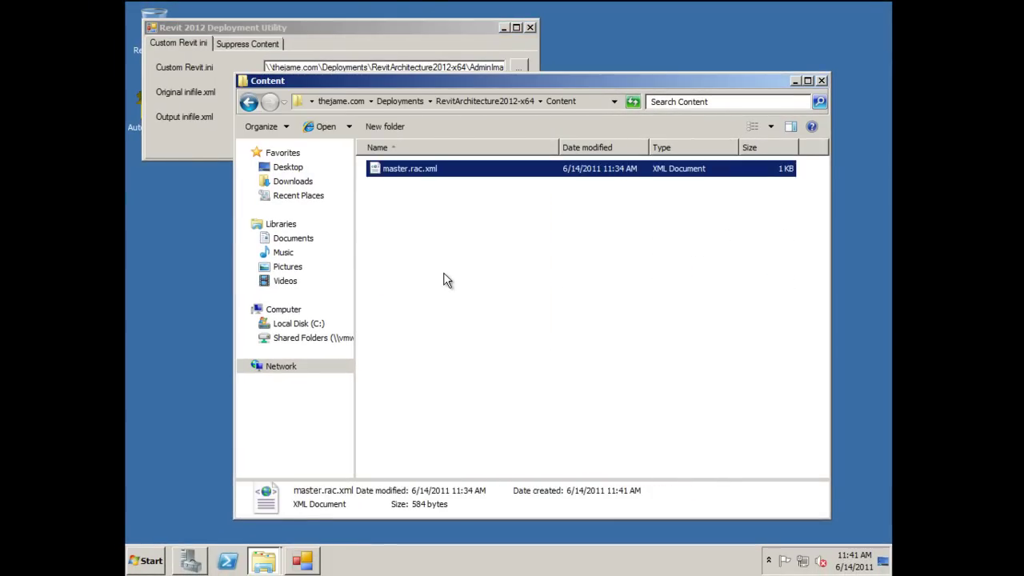
click(447, 280)
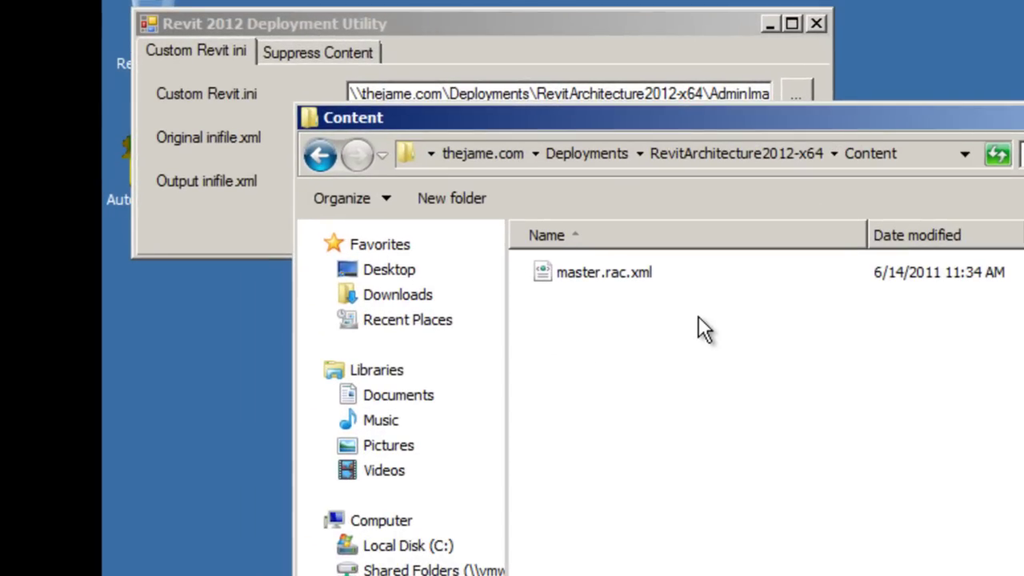
Step: On Suppress Content, set the master document to Content\master.rac.xml
click(512, 29)
click(370, 52)
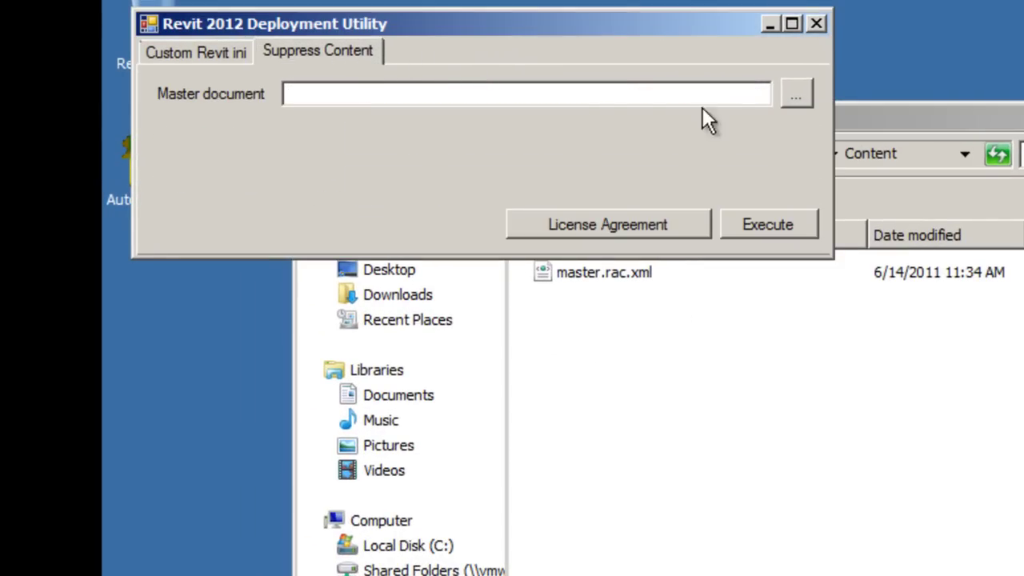
click(794, 94)
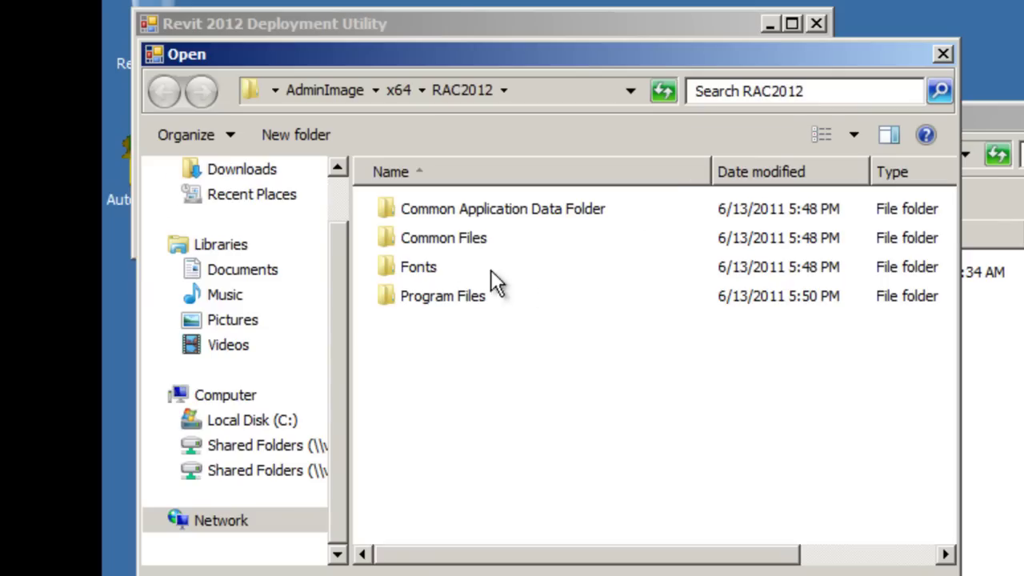
click(324, 88)
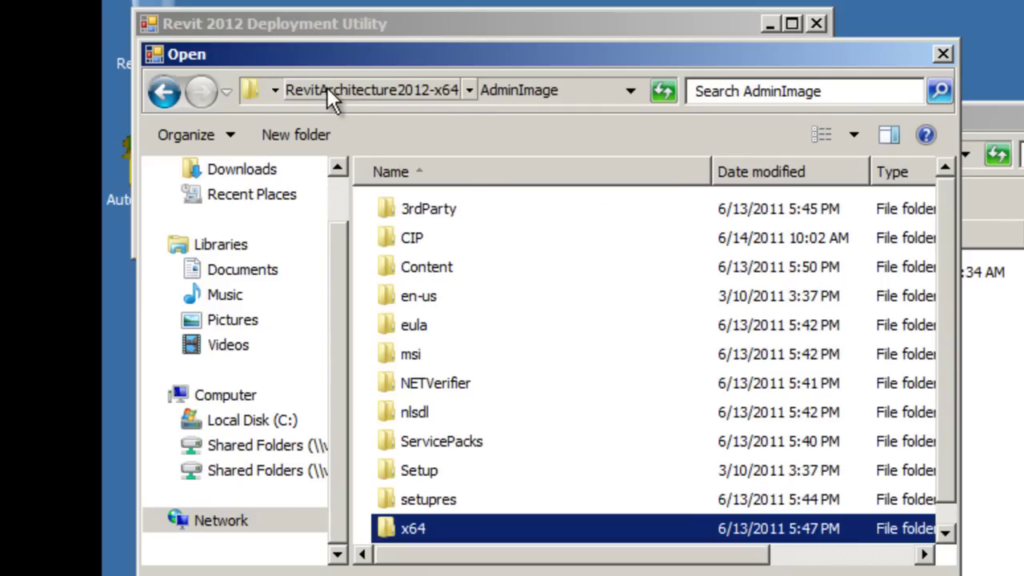
click(394, 88)
double_click(440, 236)
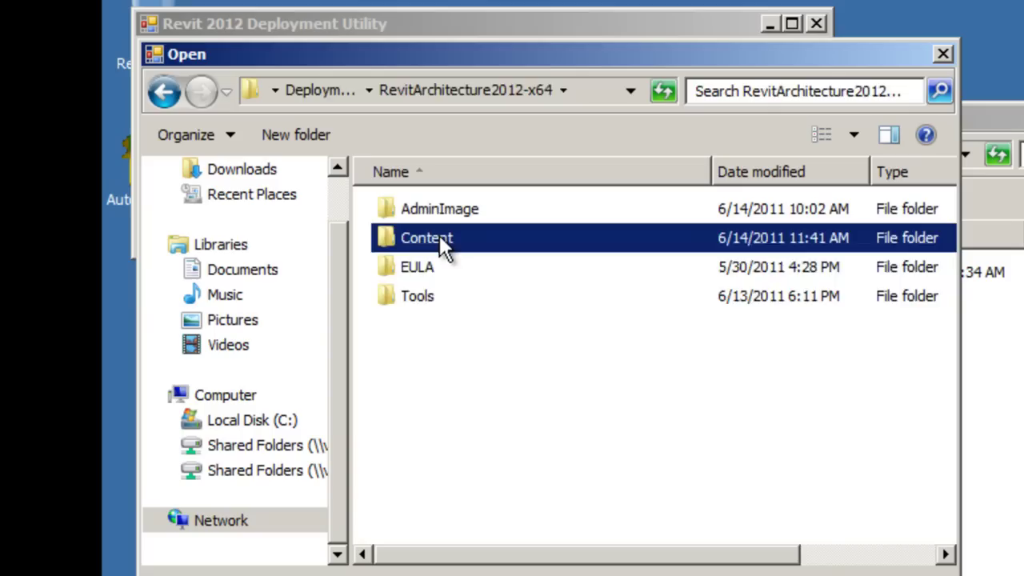
click(441, 214)
key(Return)
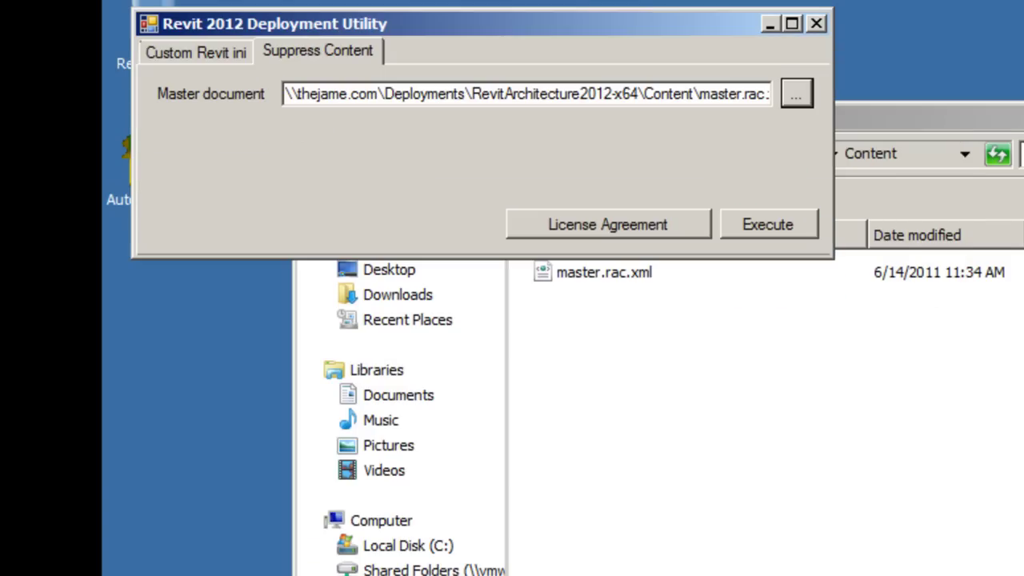
Step: Execute the Custom Revit ini settings to generate inifile.xml and dismiss the confirmation
click(221, 58)
click(784, 228)
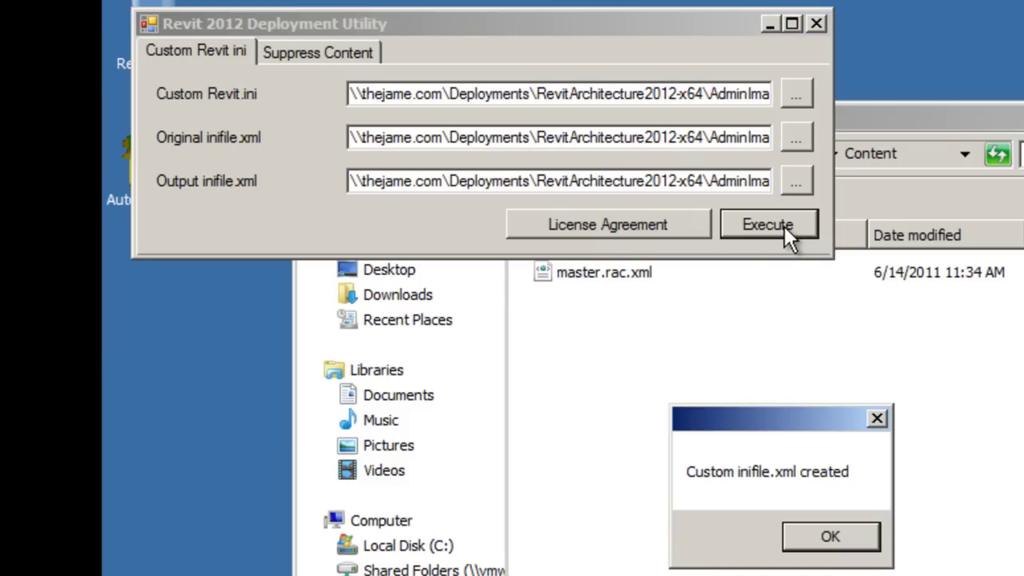
click(839, 537)
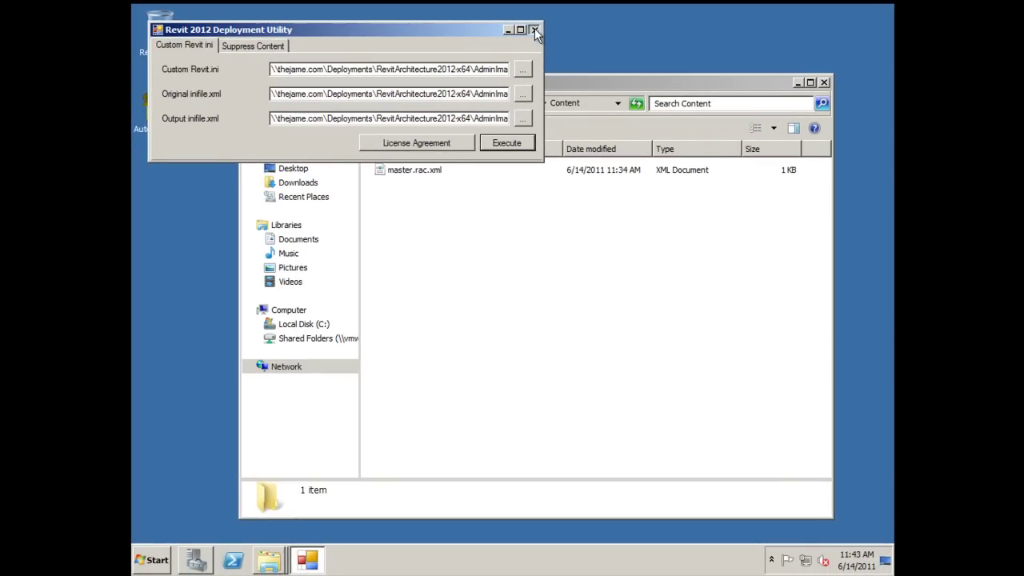
Step: Close the deployment utility and browse to AdminImage\x64\RAC2012
click(534, 29)
click(470, 100)
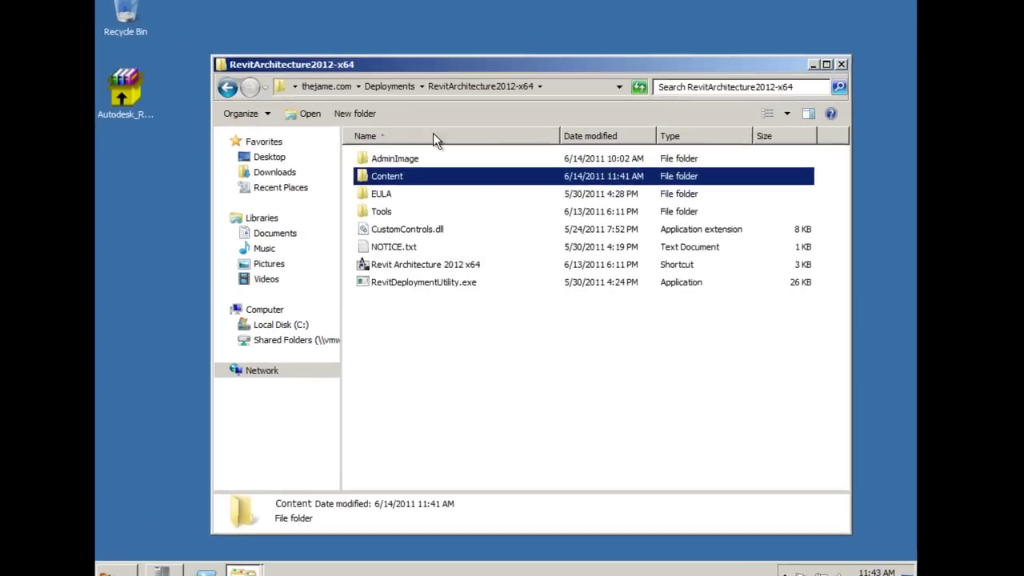
double_click(394, 158)
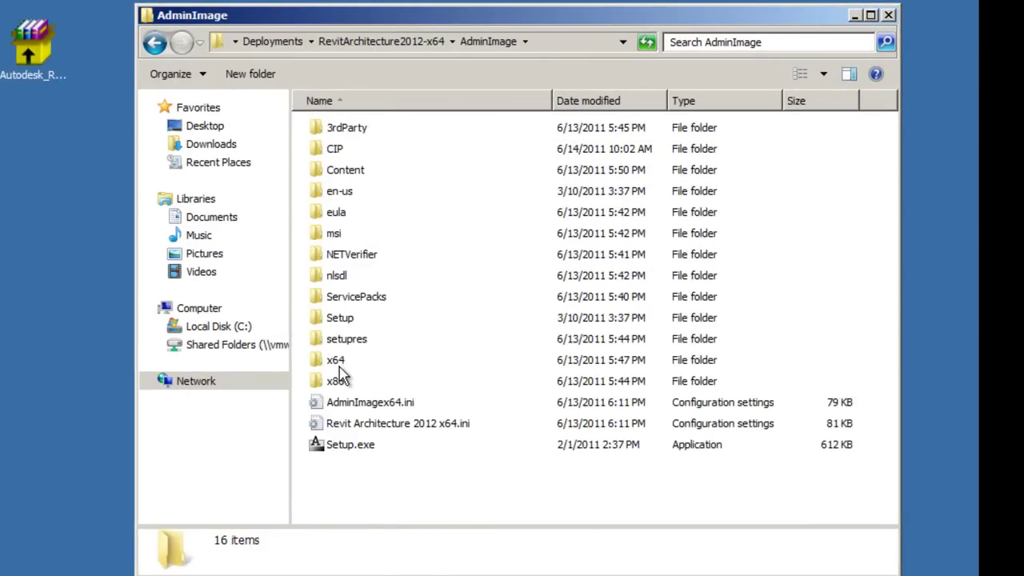
double_click(338, 365)
double_click(343, 153)
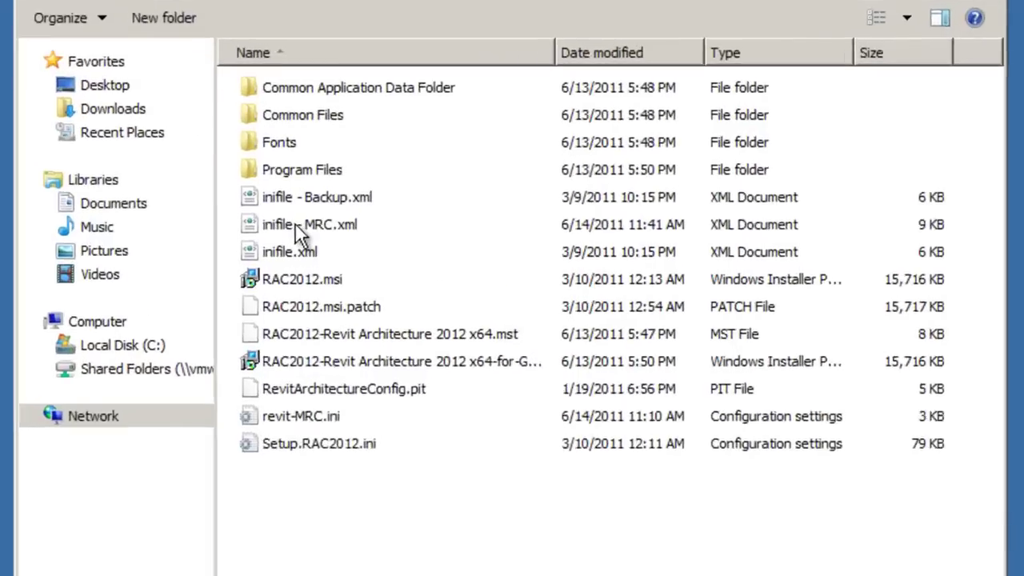
Step: Rename inifile.xml to inifile - ORIGINAL.xml
click(351, 235)
click(350, 255)
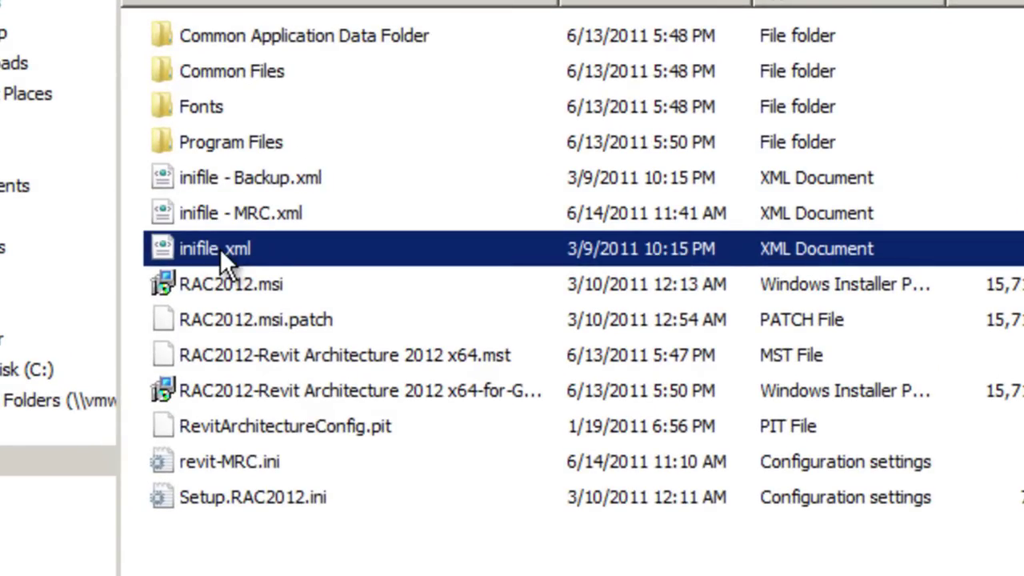
click(220, 249)
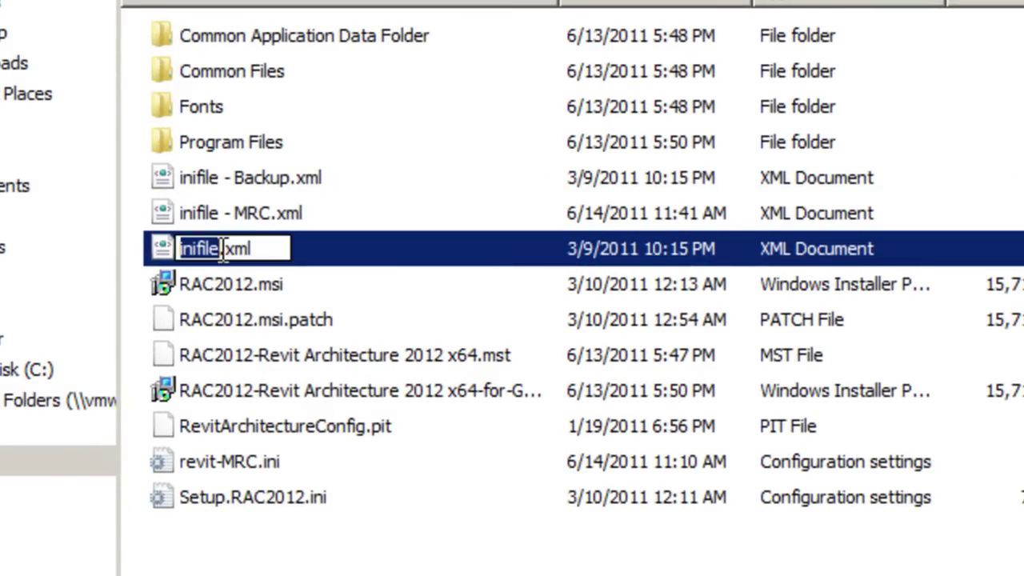
click(220, 249)
text(- OR)
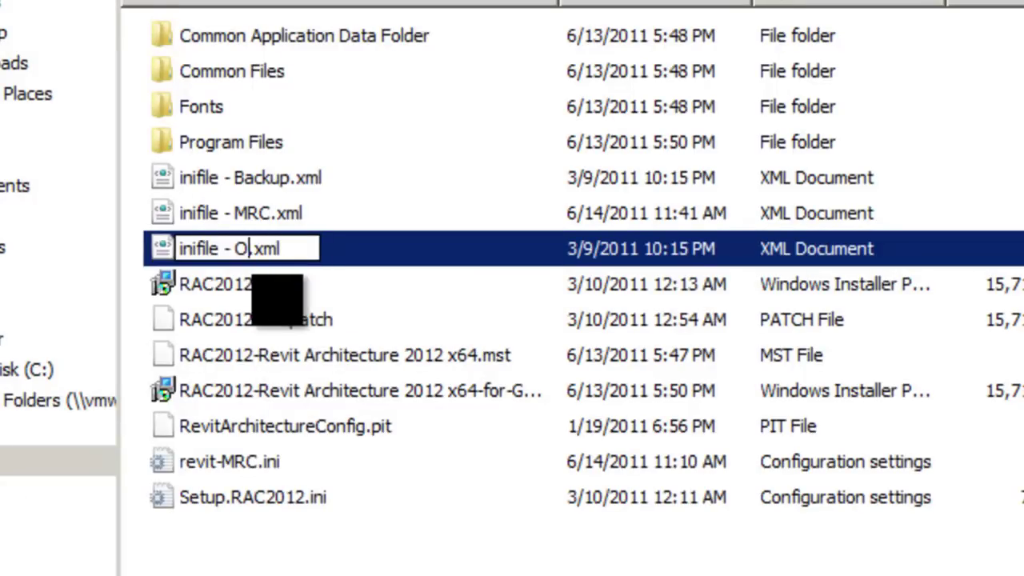
text(IGINAL)
key(Return)
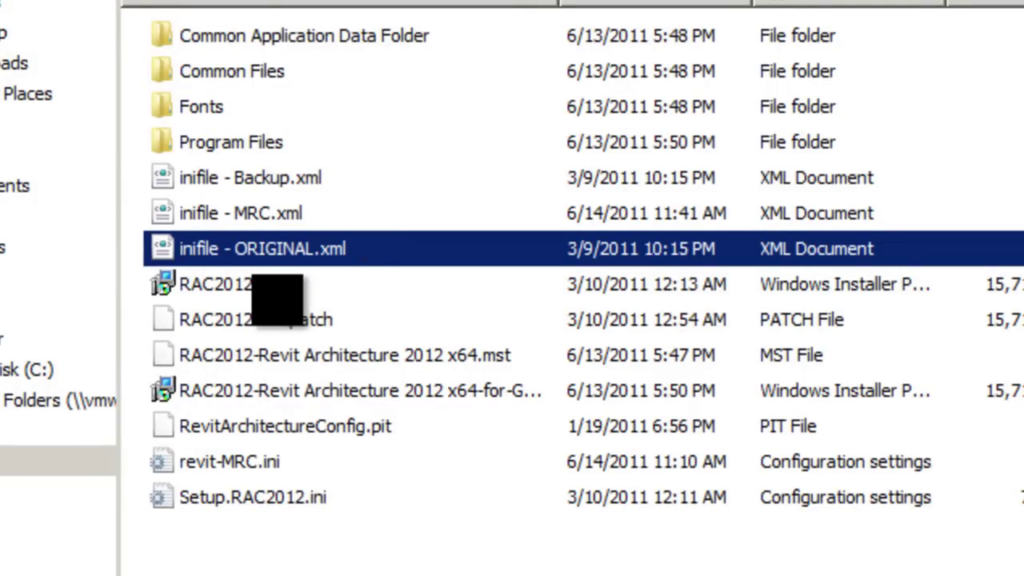
Step: Rename inifile - MRC.xml to inifile.xml
click(244, 214)
click(244, 215)
click(260, 214)
key(Delete)
key(BackSpace)
key(BackSpace)
key(BackSpace)
key(BackSpace)
key(BackSpace)
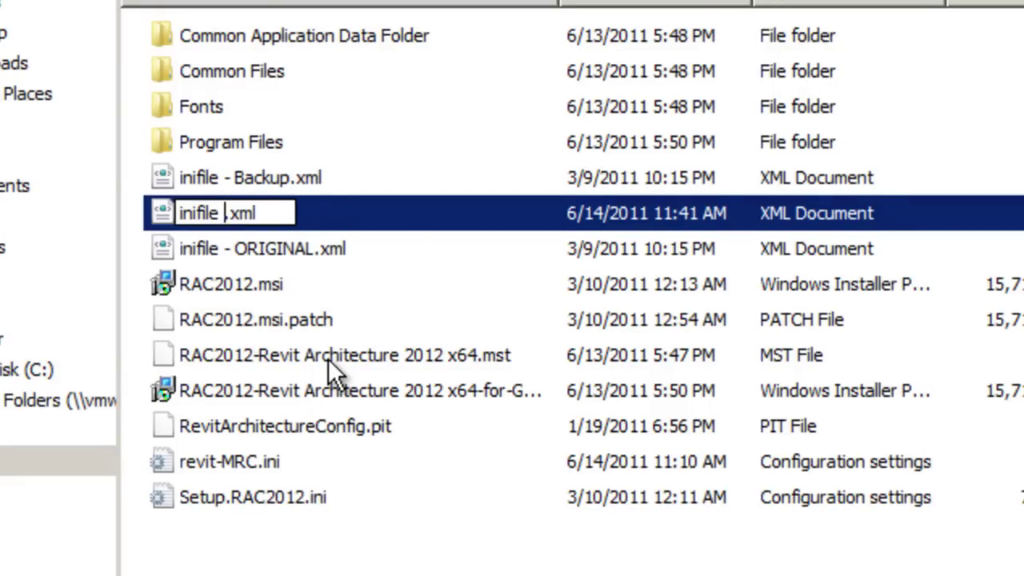
key(Return)
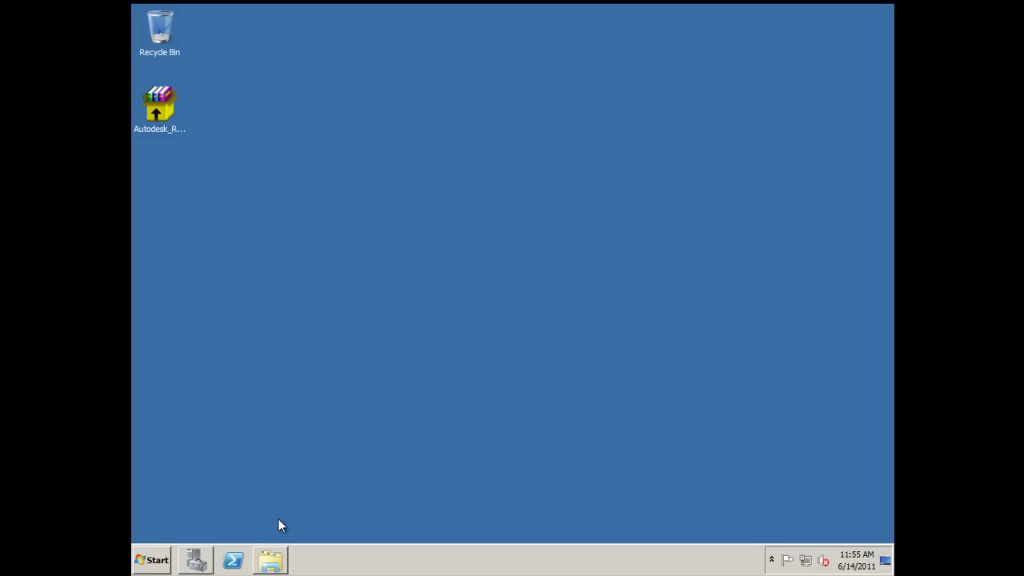
Step: Return to the deployment folder and browse to AdminImage\x64\RAC2012
click(279, 564)
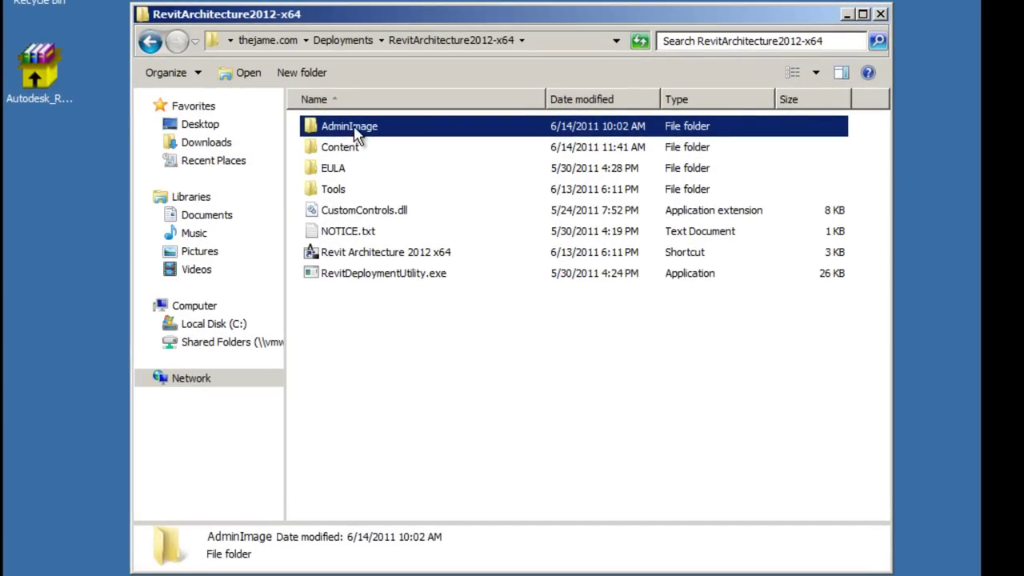
double_click(352, 132)
double_click(334, 362)
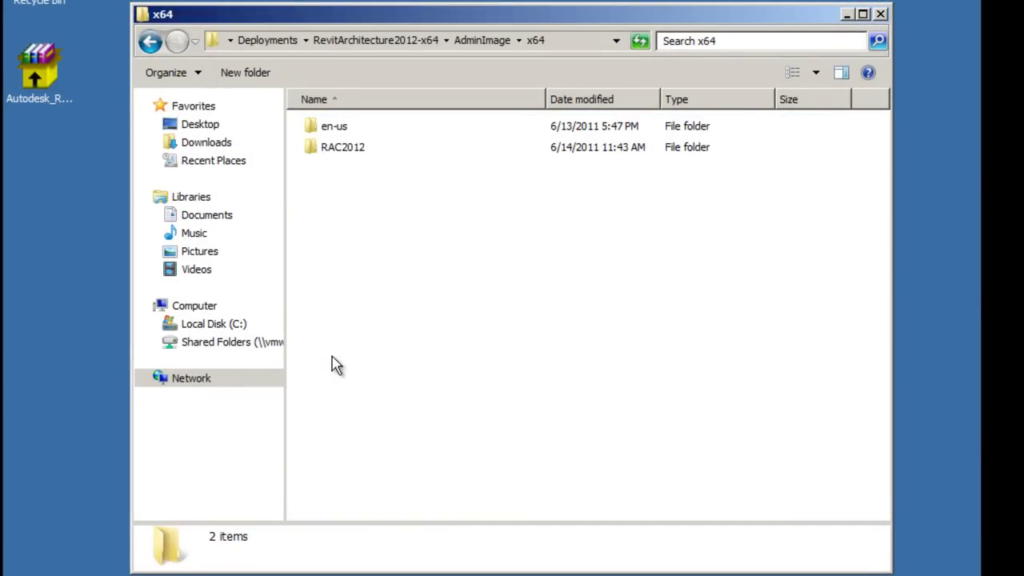
double_click(340, 147)
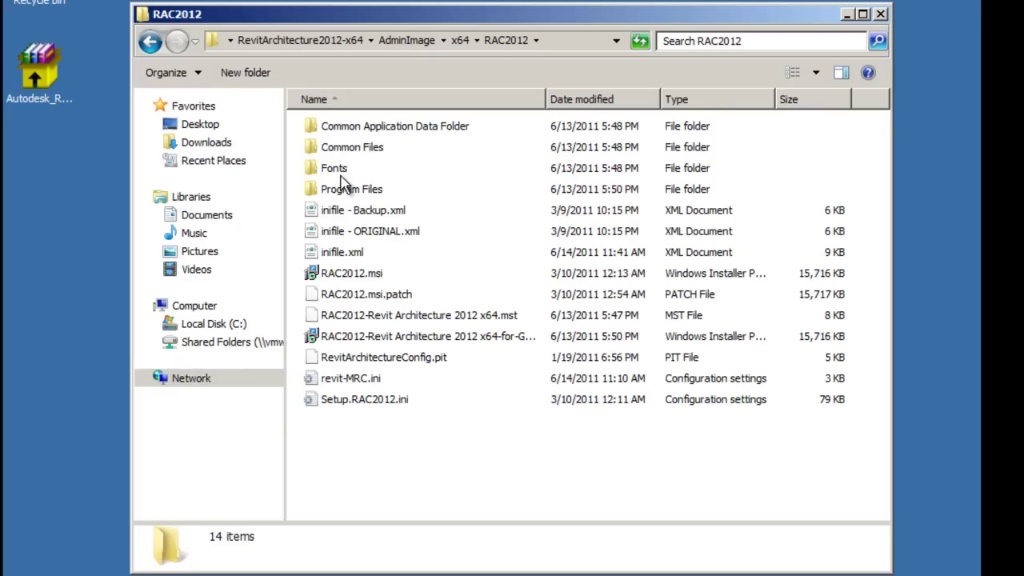
Step: Open inifile.xml in a maximized Notepad, scroll through its sections, then close it
click(345, 256)
right_click(345, 256)
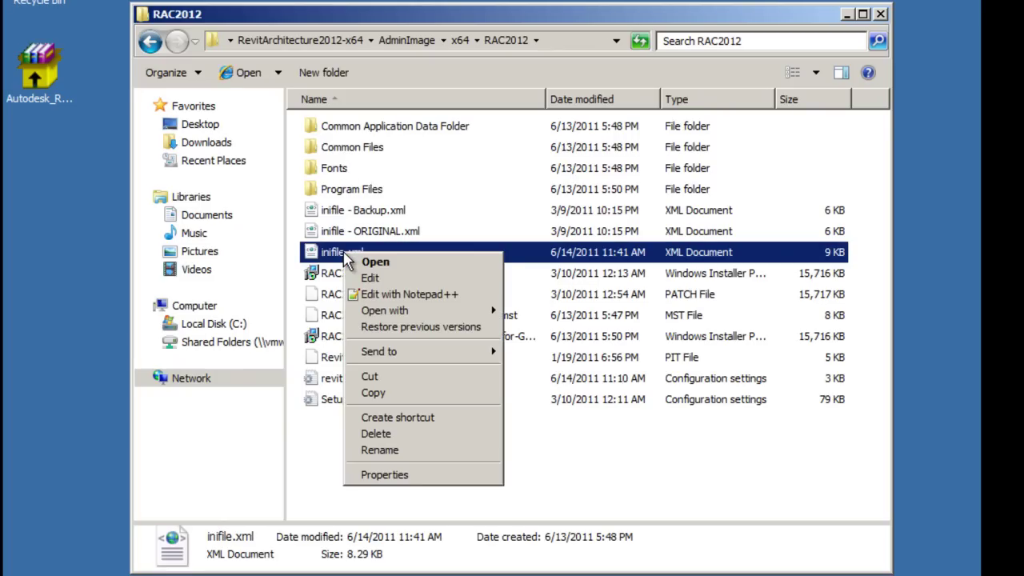
click(369, 278)
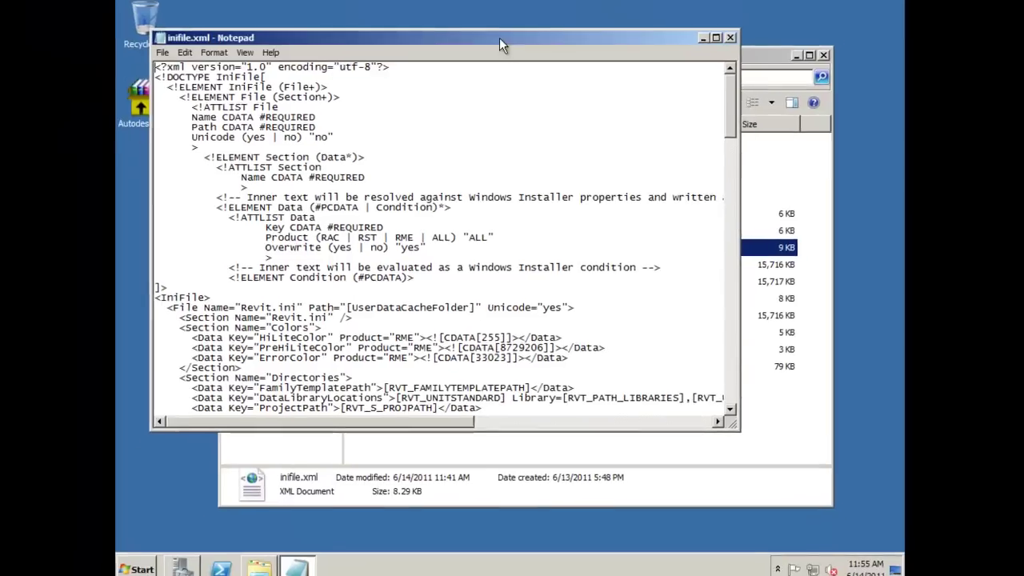
double_click(499, 38)
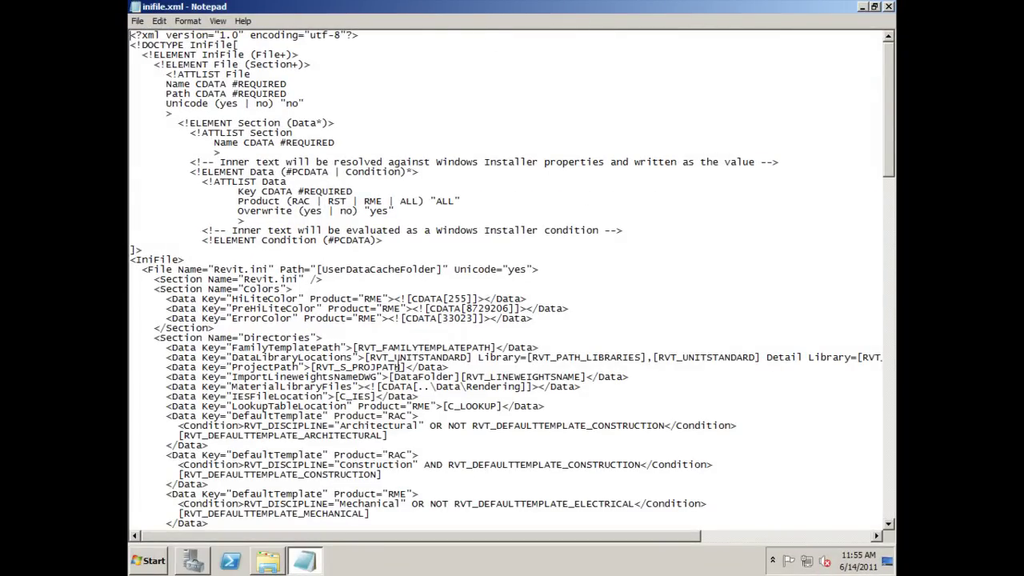
scroll(397, 366, down, 10)
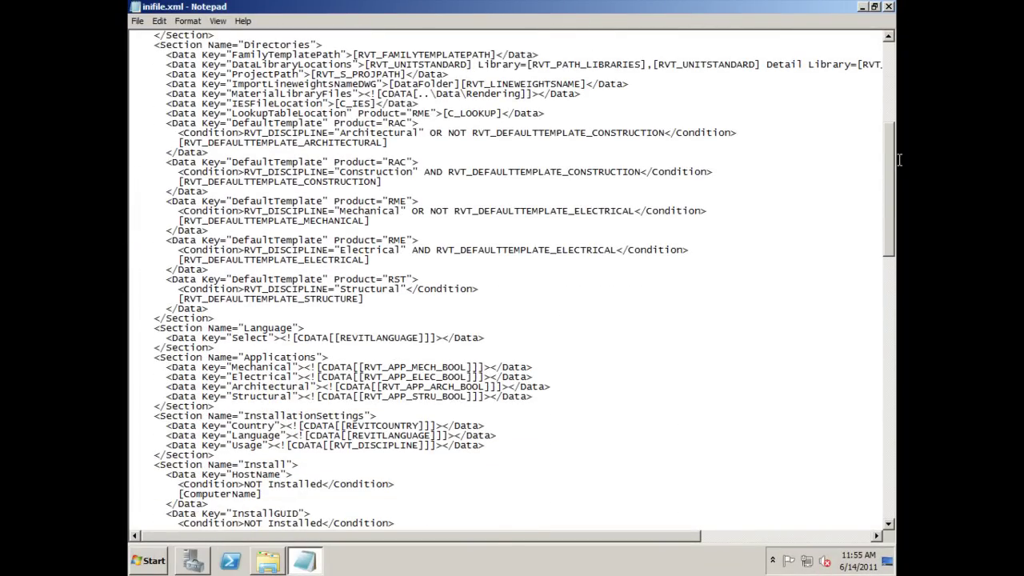
click(888, 7)
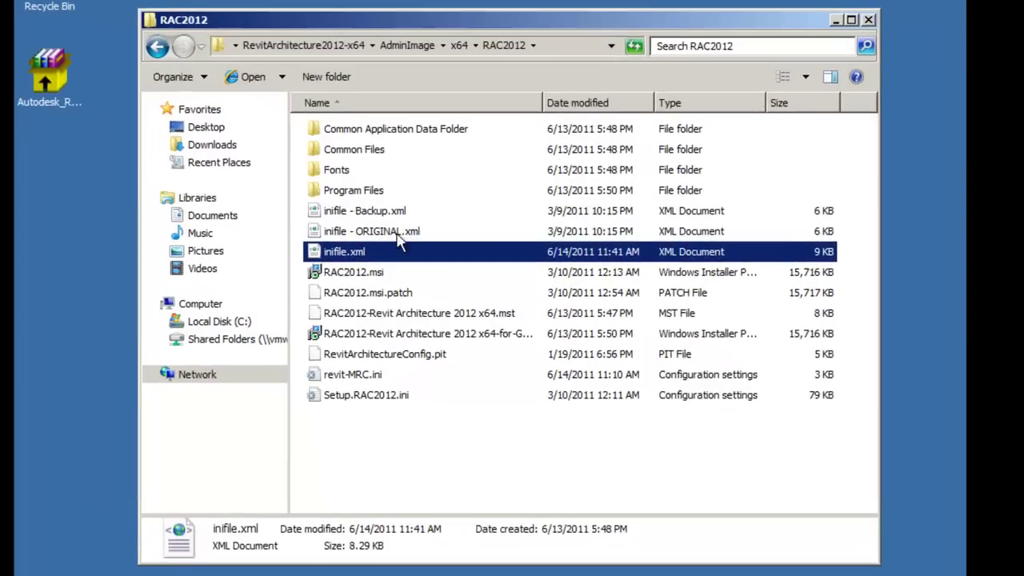
right_click(357, 254)
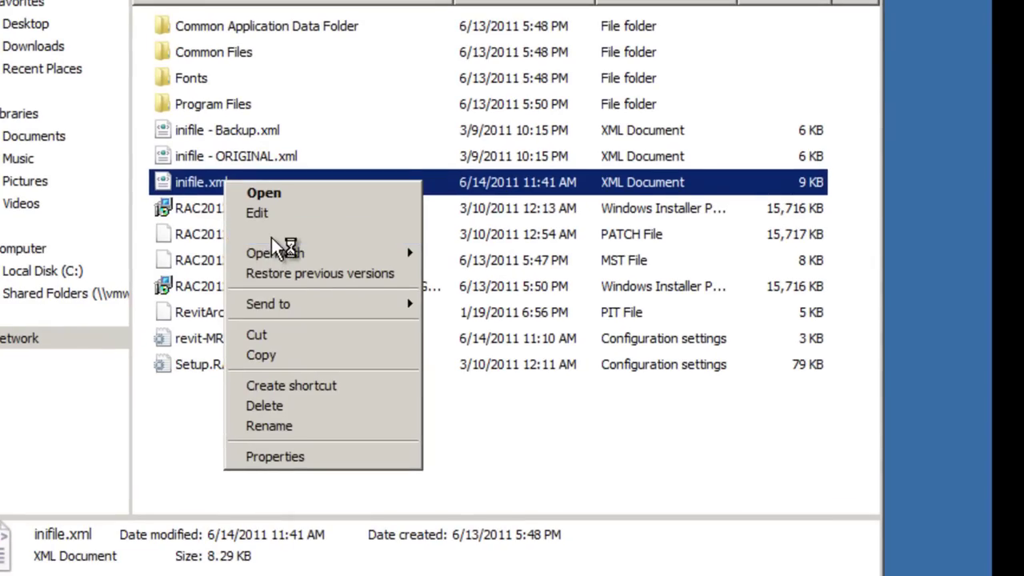
Step: In Notepad++, add a <Section Name="Prompts"> line after the Misc section's end
click(328, 266)
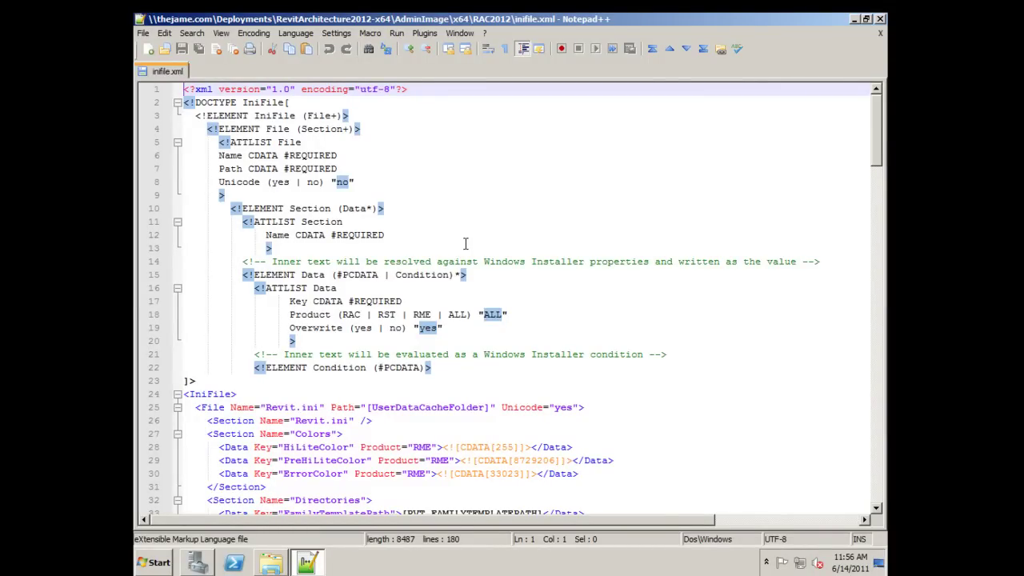
scroll(464, 243, down, 3)
scroll(465, 243, down, 2)
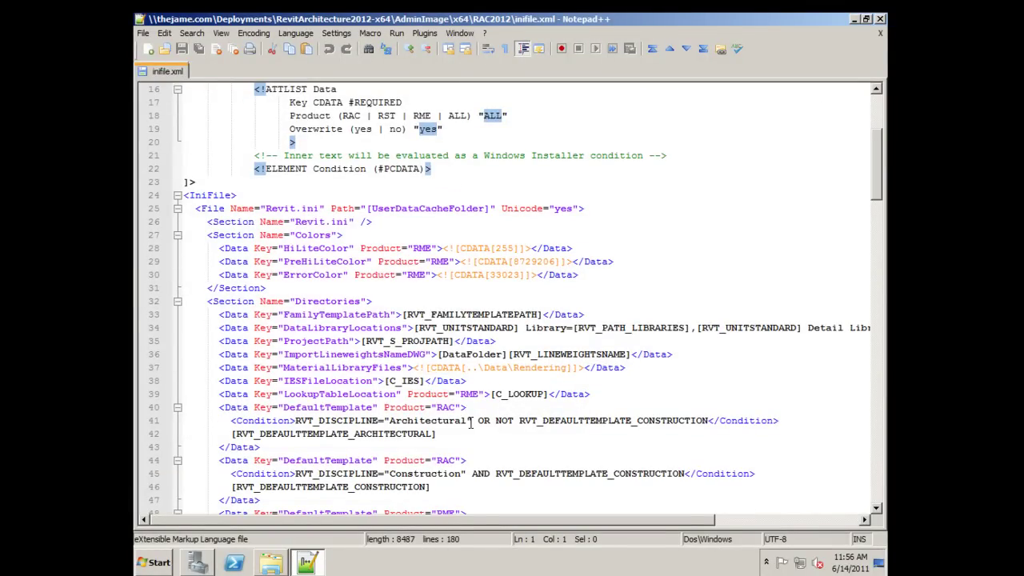
click(293, 352)
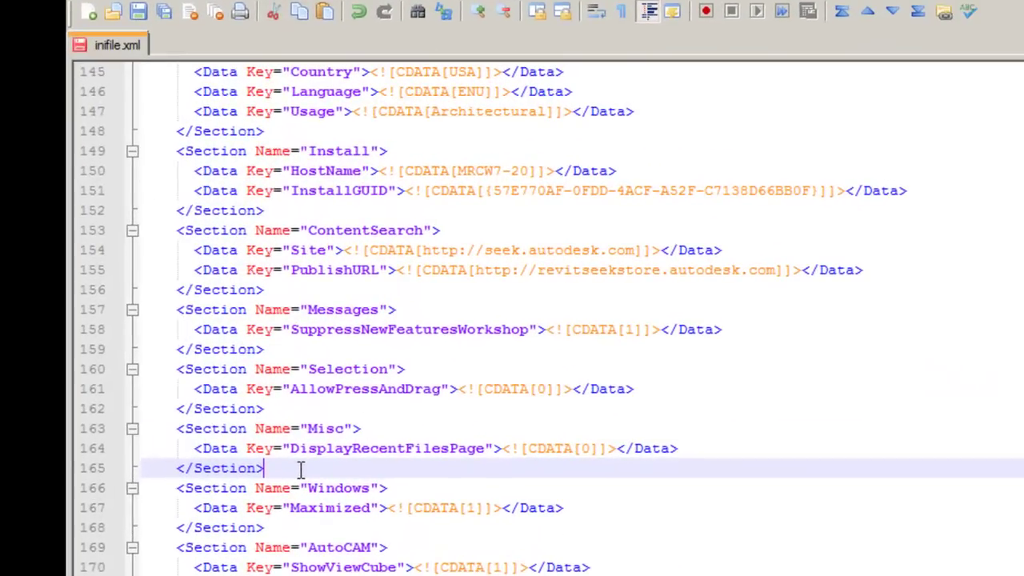
key(Return)
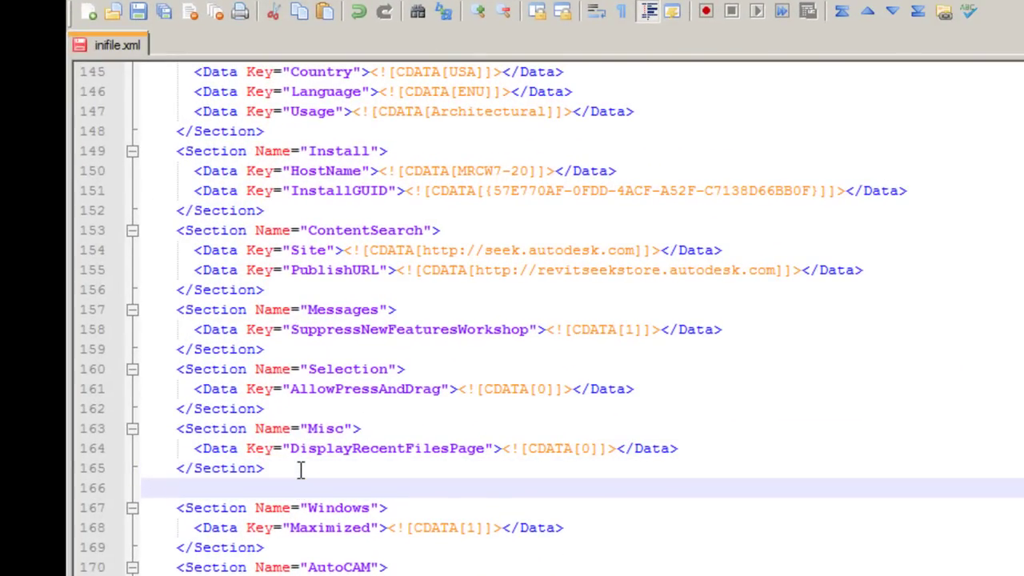
text(<Section Name)
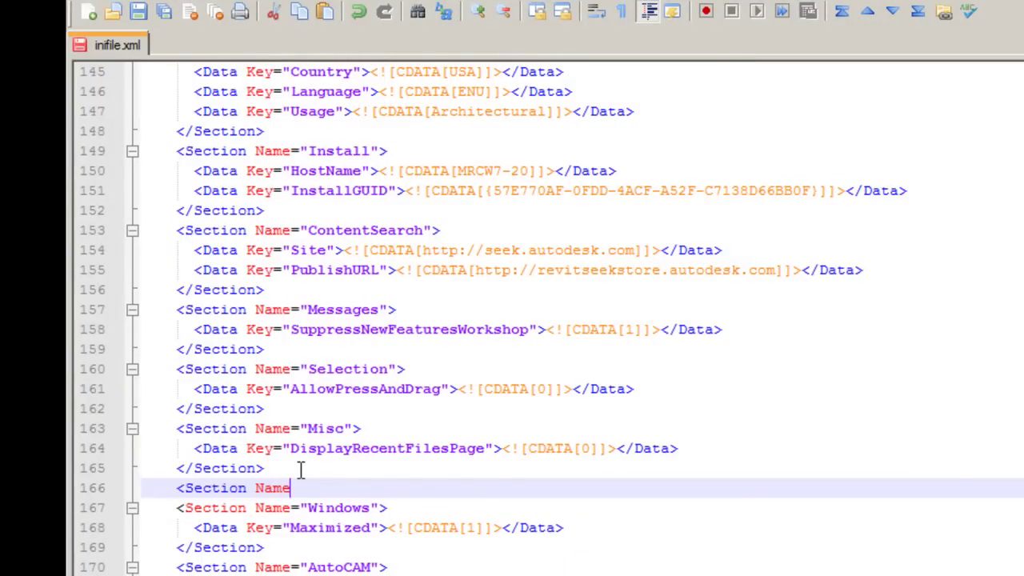
text(="Prompts)
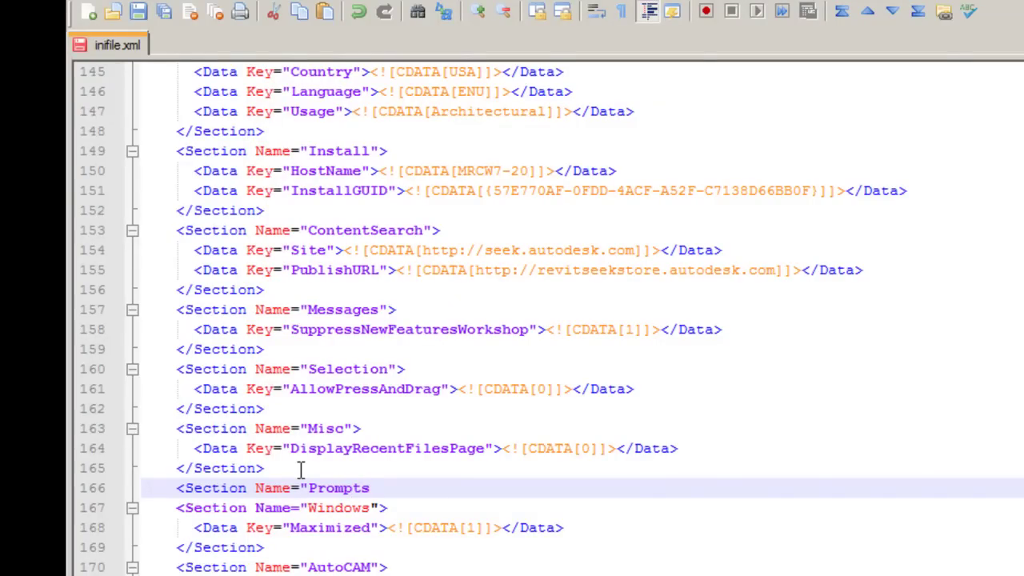
text(")
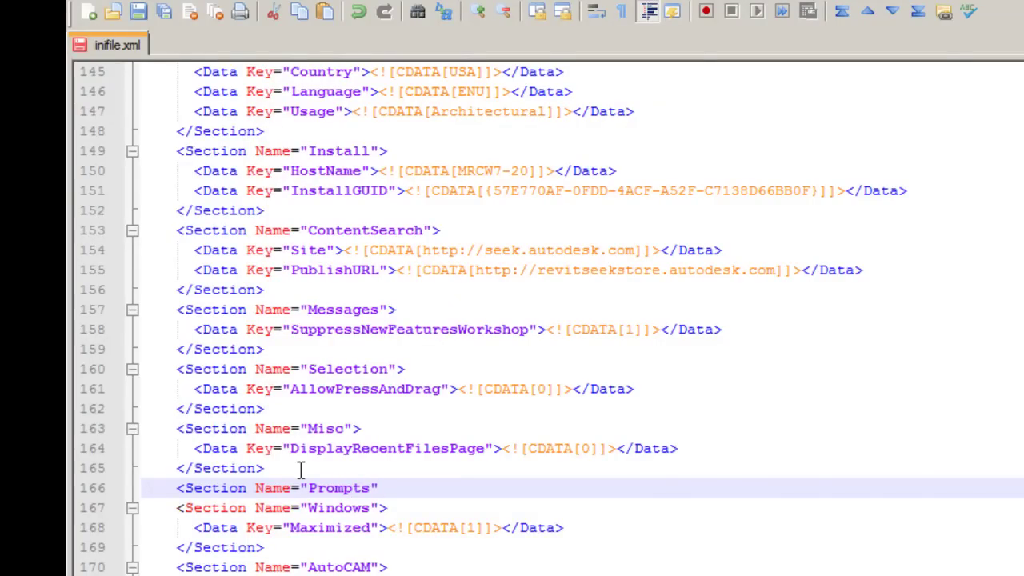
text(>)
key(Return)
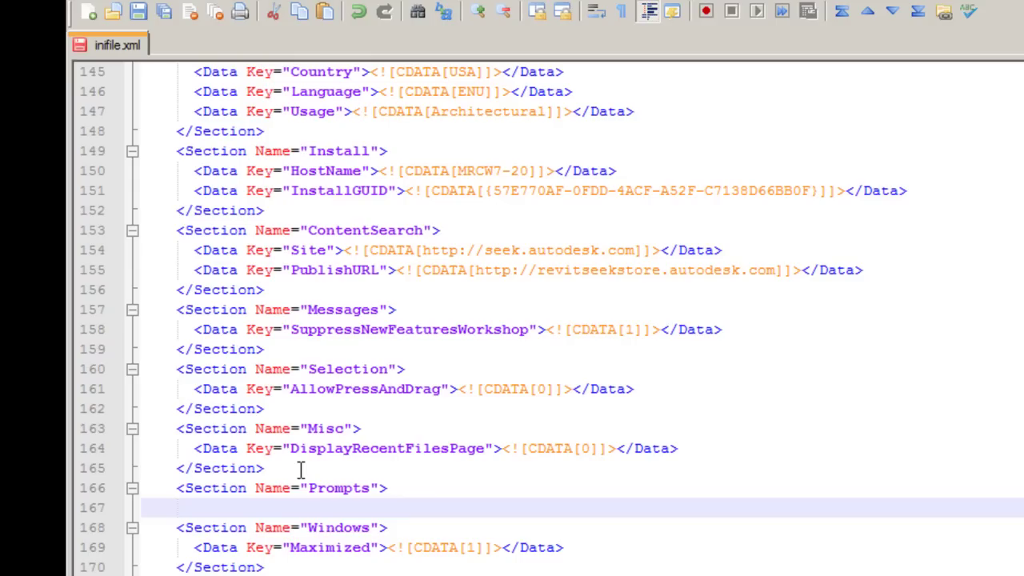
Step: Add <Data Key="TooltipAssistance"> with a CDATA value of 0 and its closing Data tag
text(<Data Key)
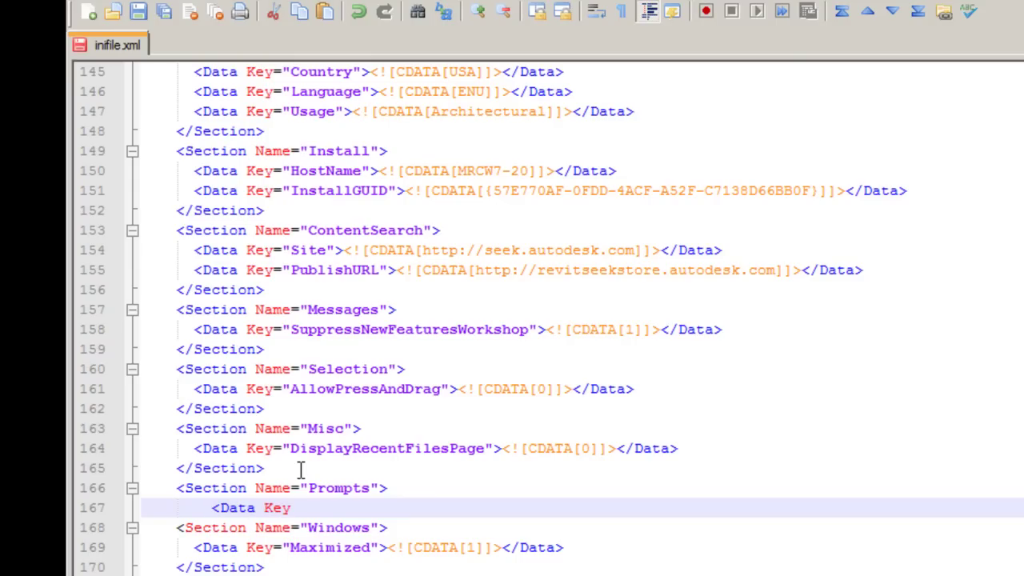
text(="T)
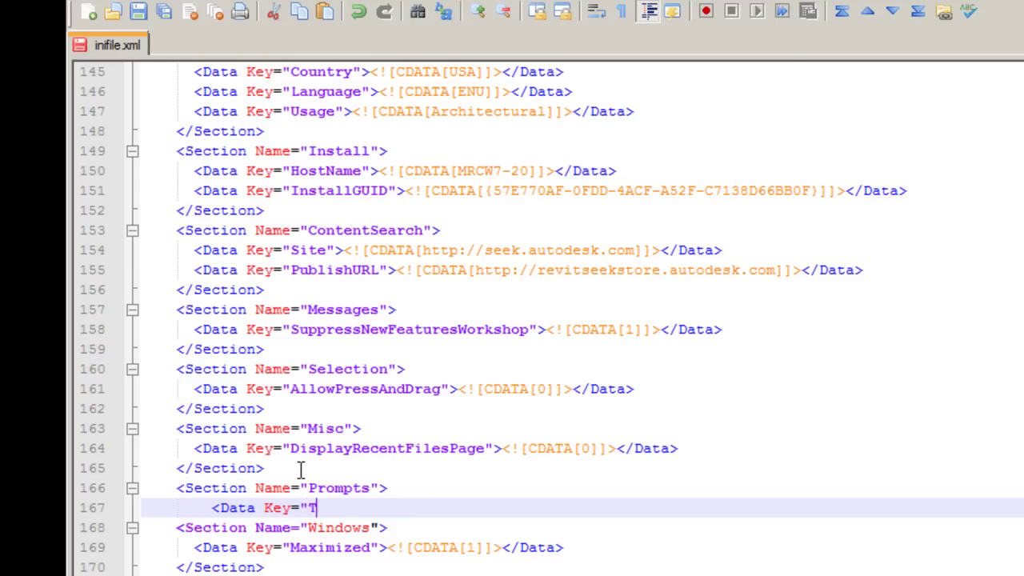
text(ooltipAssi)
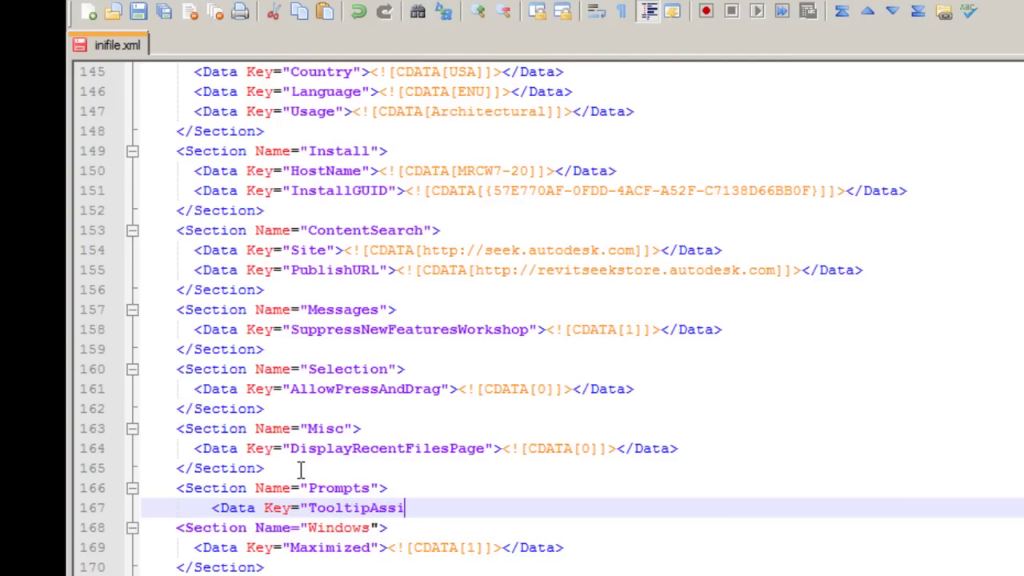
text(stance)
drag(485, 449, 680, 449)
key(ctrl+c)
click(499, 508)
key(ctrl+v)
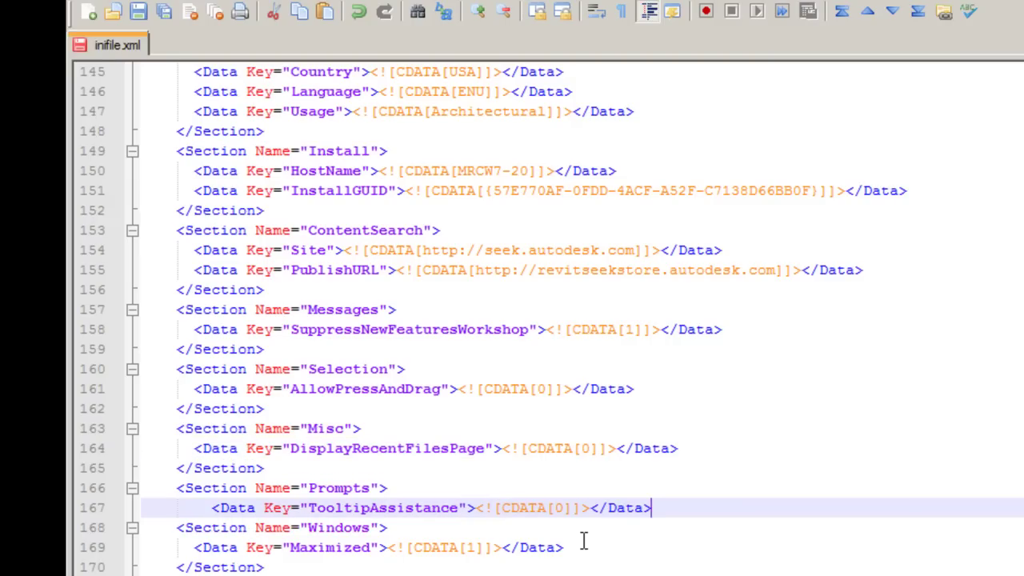
key(Return)
Step: Close the Prompts section with a copied </Section> tag and save inifile.xml
click(232, 468)
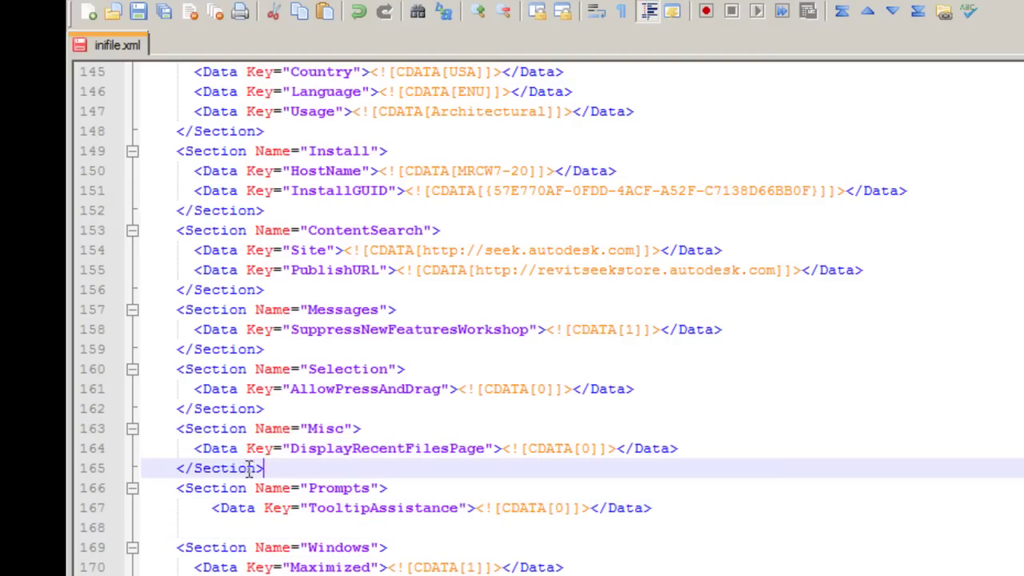
click(170, 468)
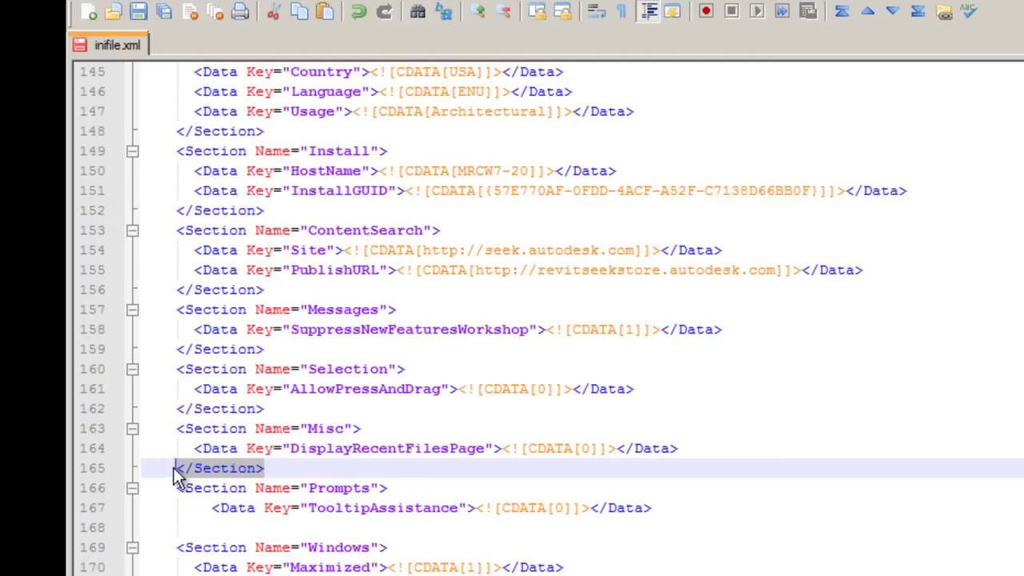
key(ctrl+c)
click(212, 528)
key(ctrl+v)
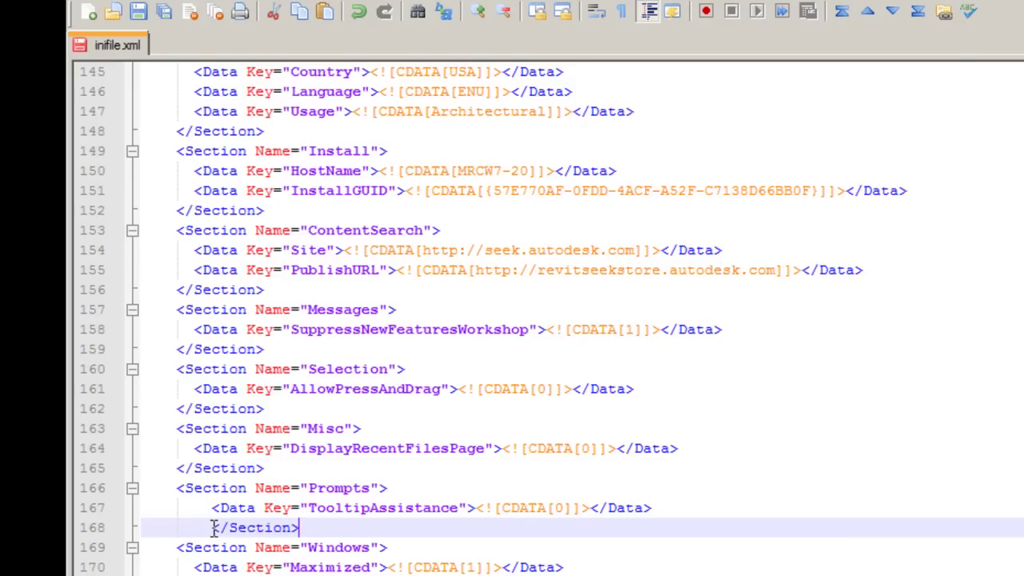
key(BackSpace)
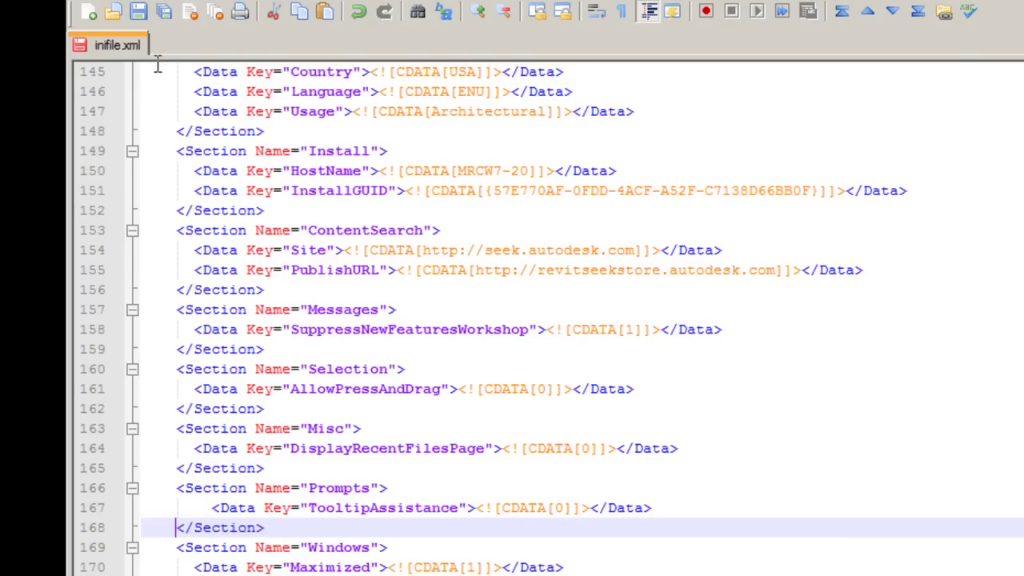
click(138, 11)
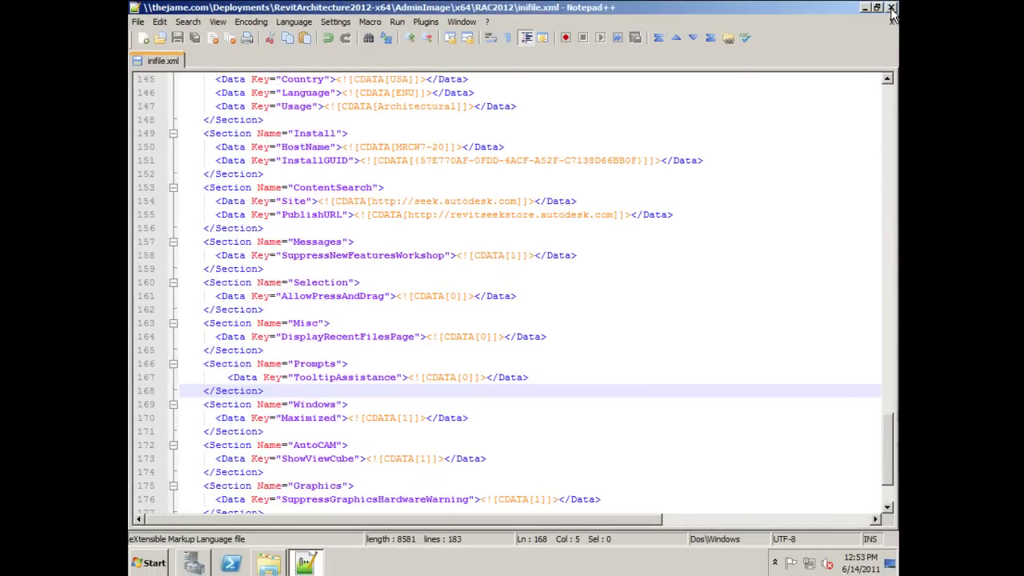
Step: Close Notepad++ and the RAC2012 Explorer window
click(891, 8)
click(820, 61)
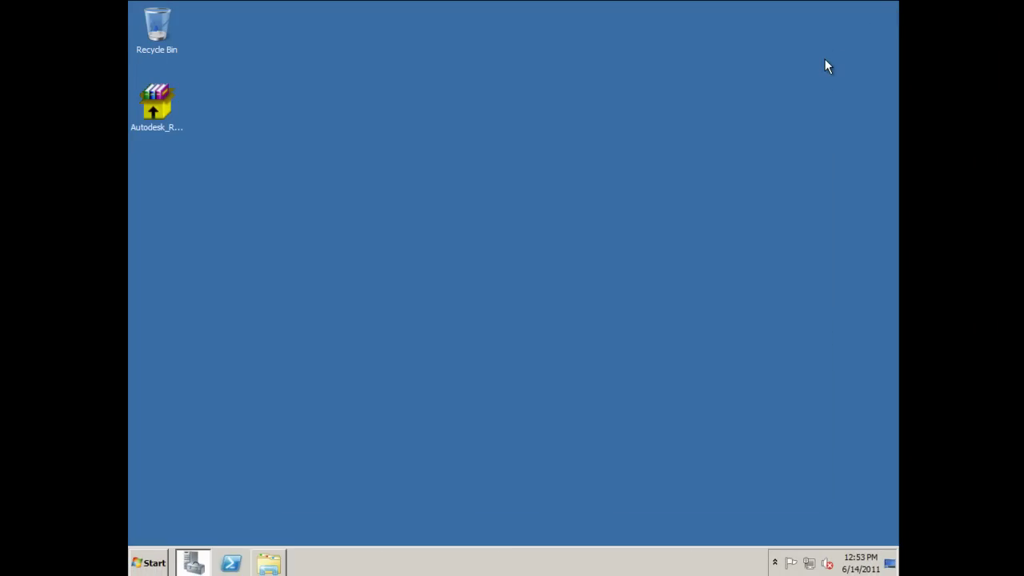